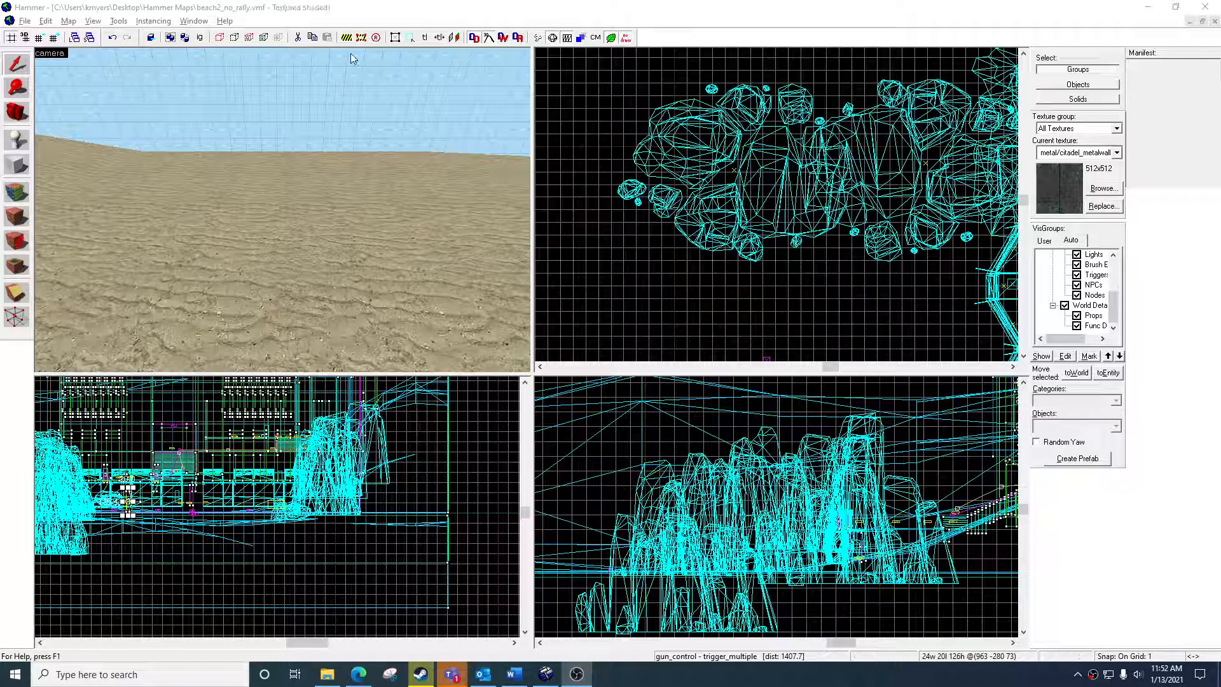
Outline a block about 410 by 43 units in the top view, on the open sand below the small rock cluster
left_click(21, 167)
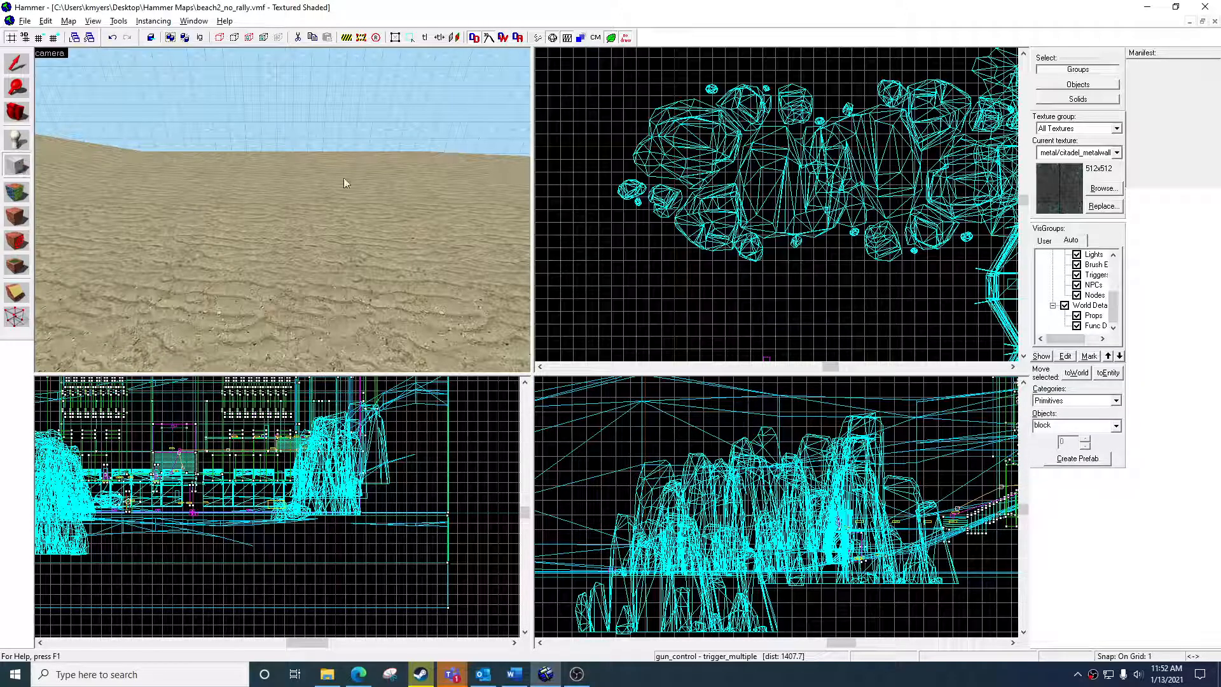
scroll(685, 229, "down", 6)
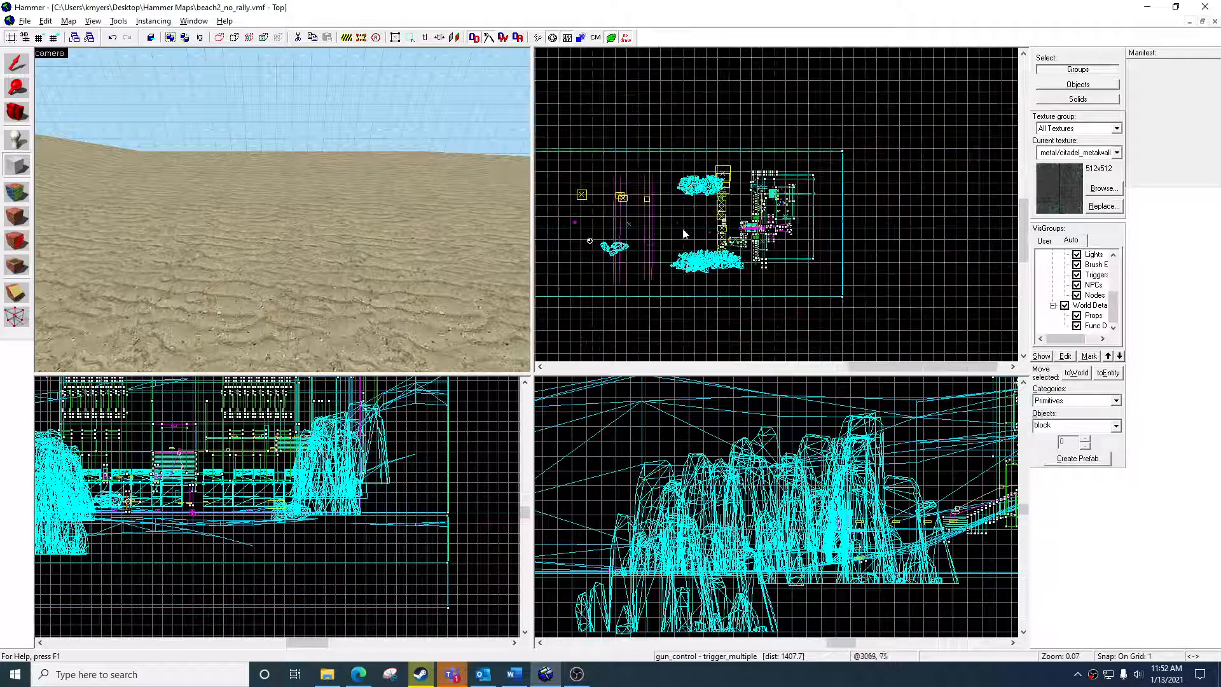
scroll(678, 273, "up", 4)
scroll(605, 287, "down", 5)
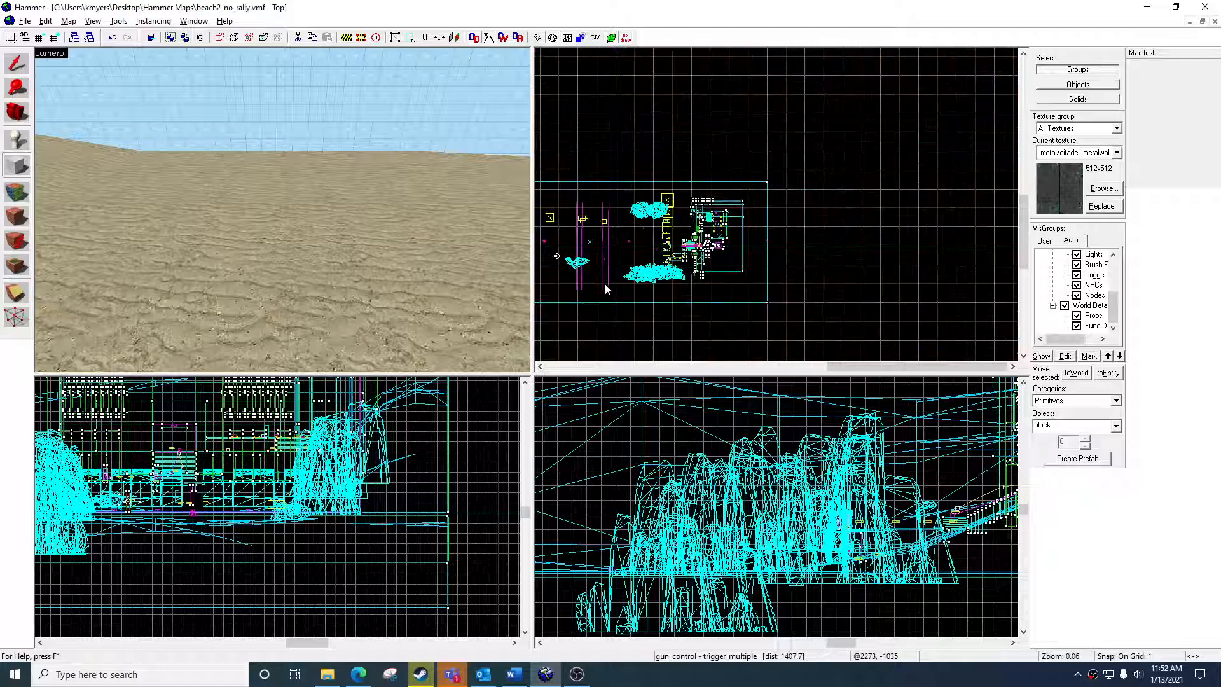
scroll(598, 287, "down", 3)
scroll(589, 290, "up", 5)
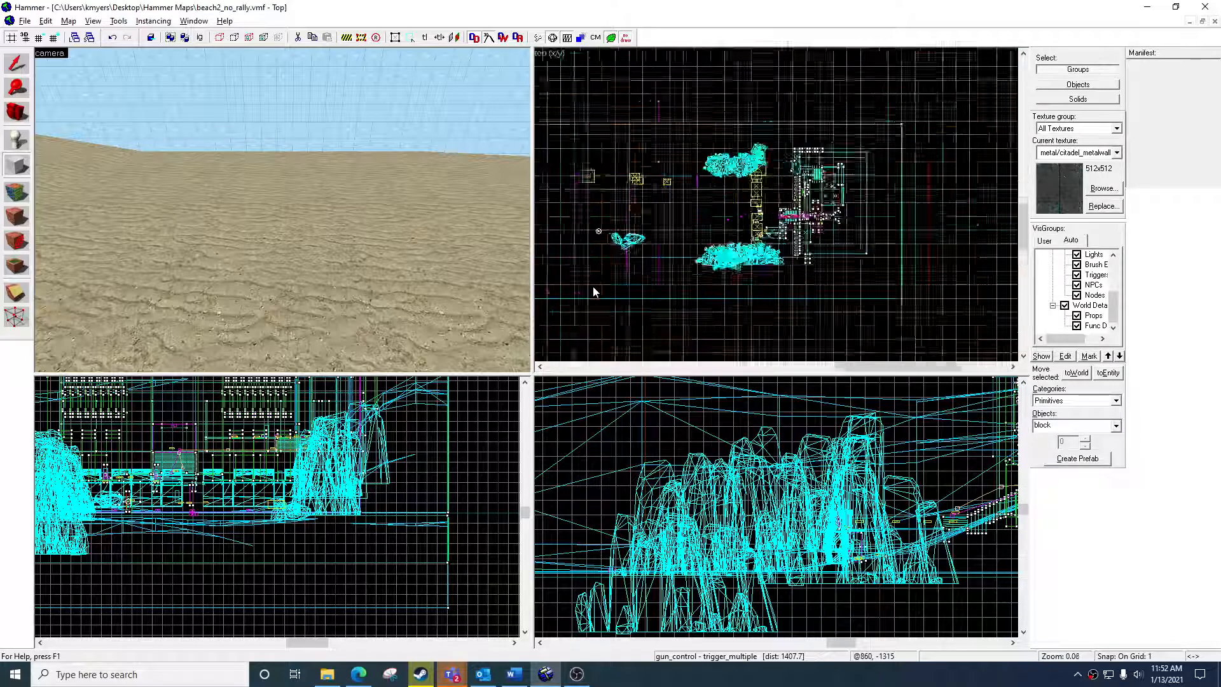
scroll(592, 283, "up", 6)
left_click_drag(591, 208, 675, 223)
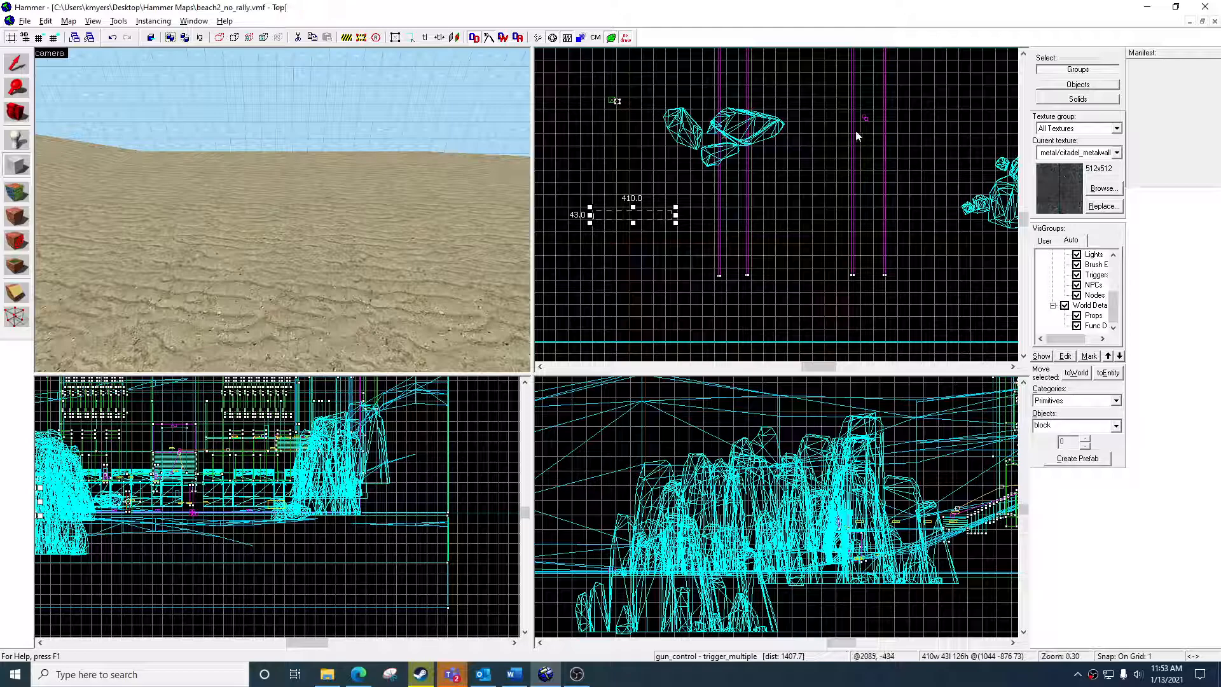
Move the block outline farther west across the open sand, centred at about -148, -919 in the top view
key("z")
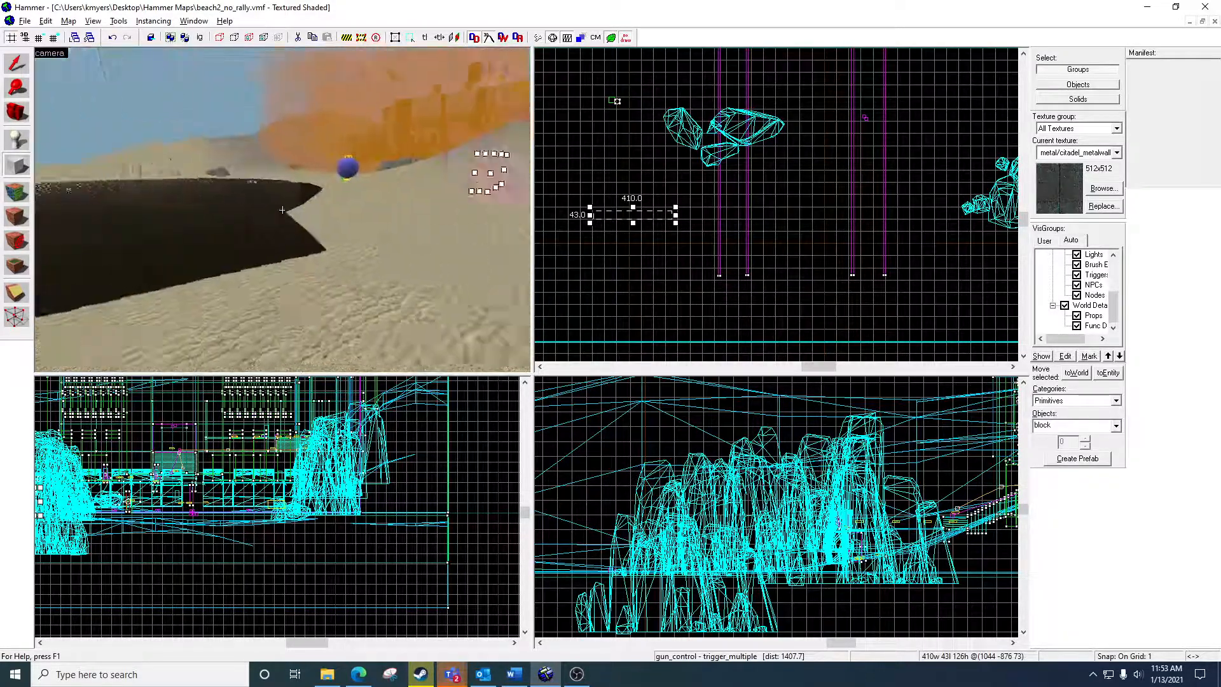
key("w")
key("a")
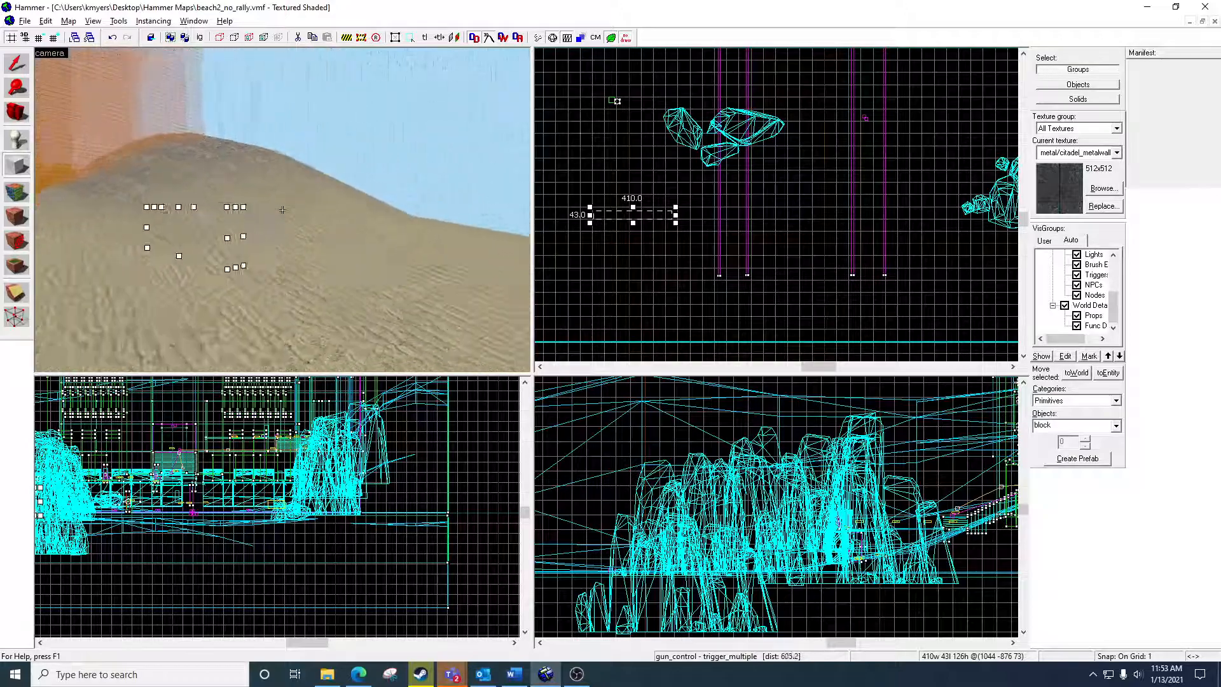
key("w")
key("z")
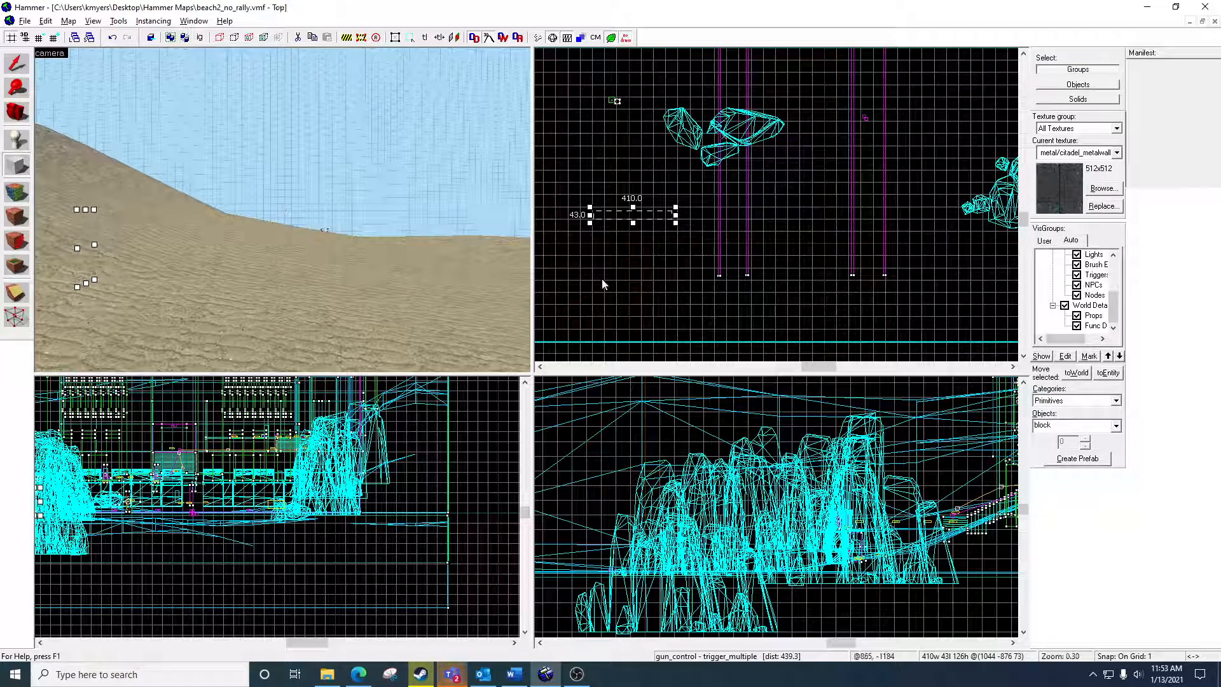
left_click_drag(658, 213, 575, 228)
Create the solid block from the placed outline on the sand
key("z")
key("w")
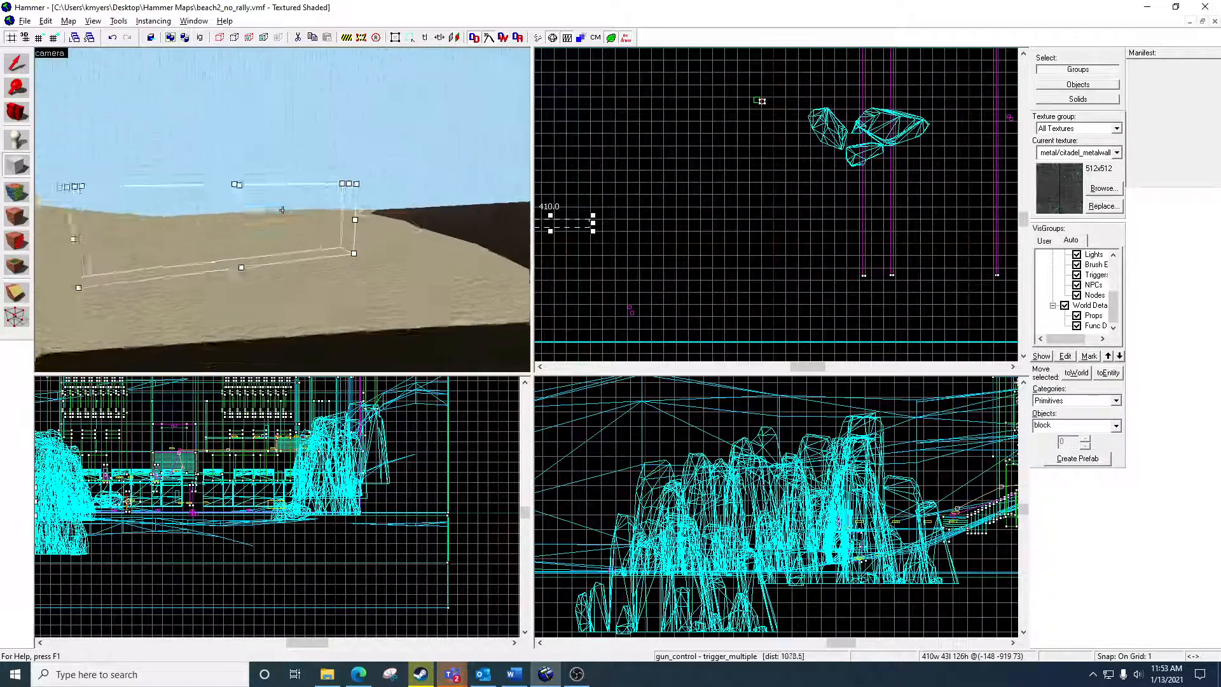
key("d")
key("w")
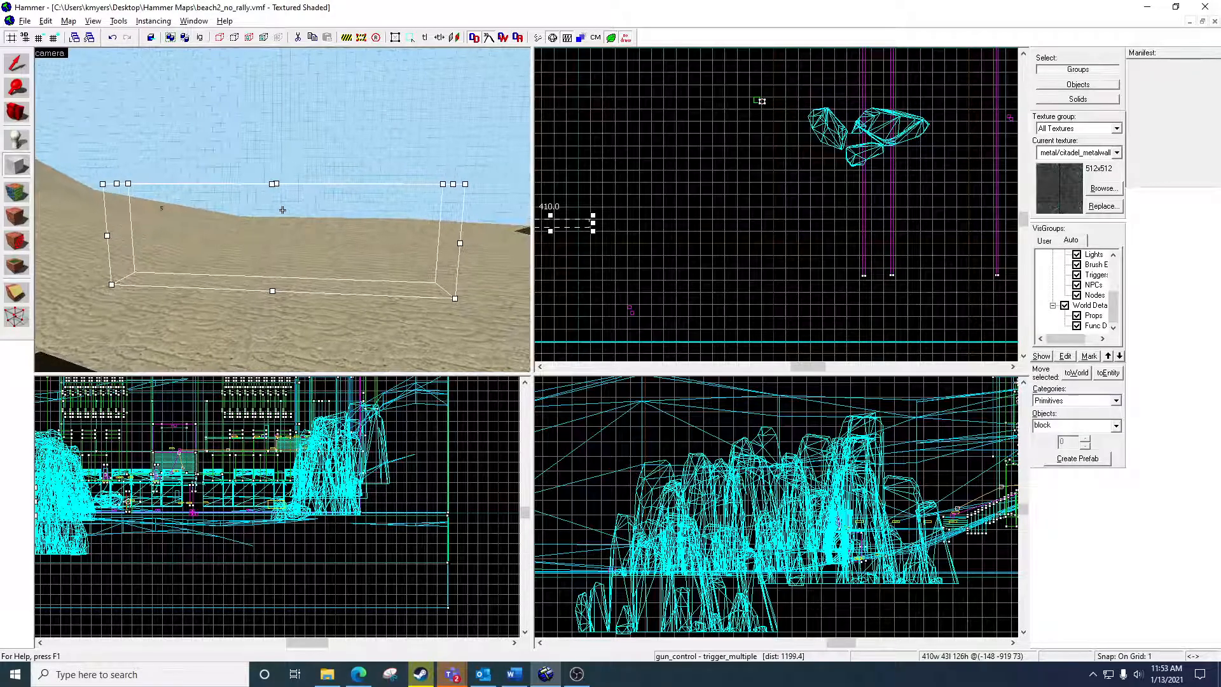
key("z")
key("Return")
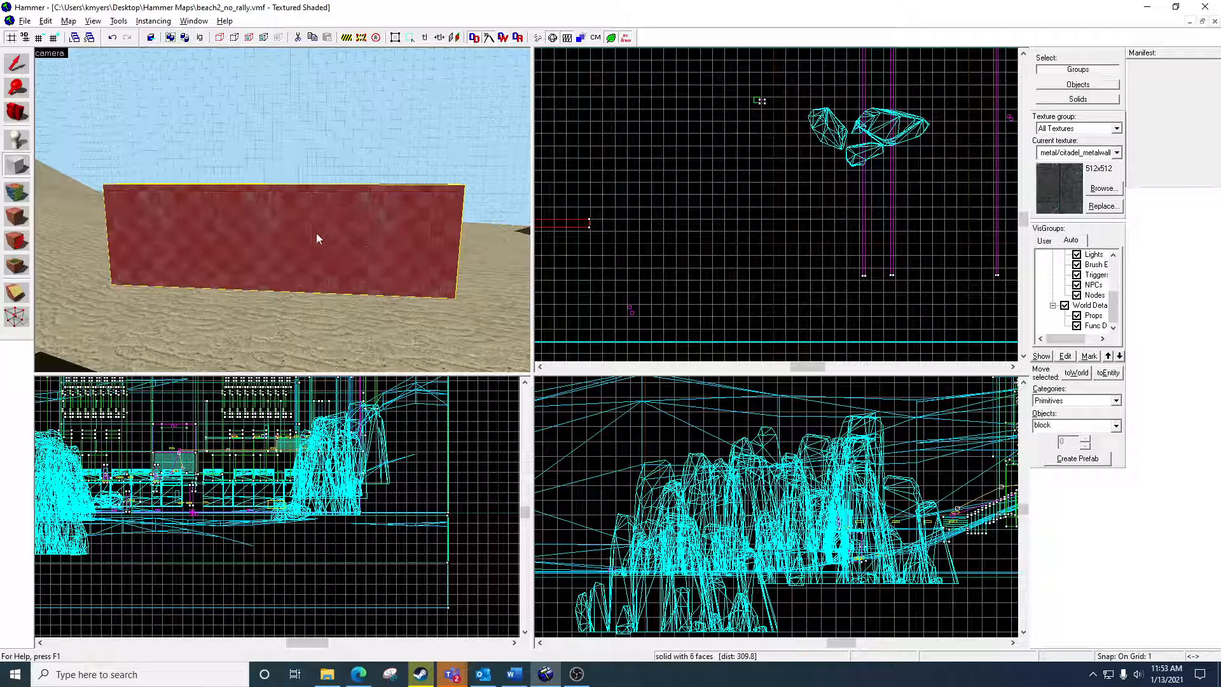
Find the tools/toolstrigger texture by filtering for "trigger" and apply it to all faces of the new block
left_click(25, 198)
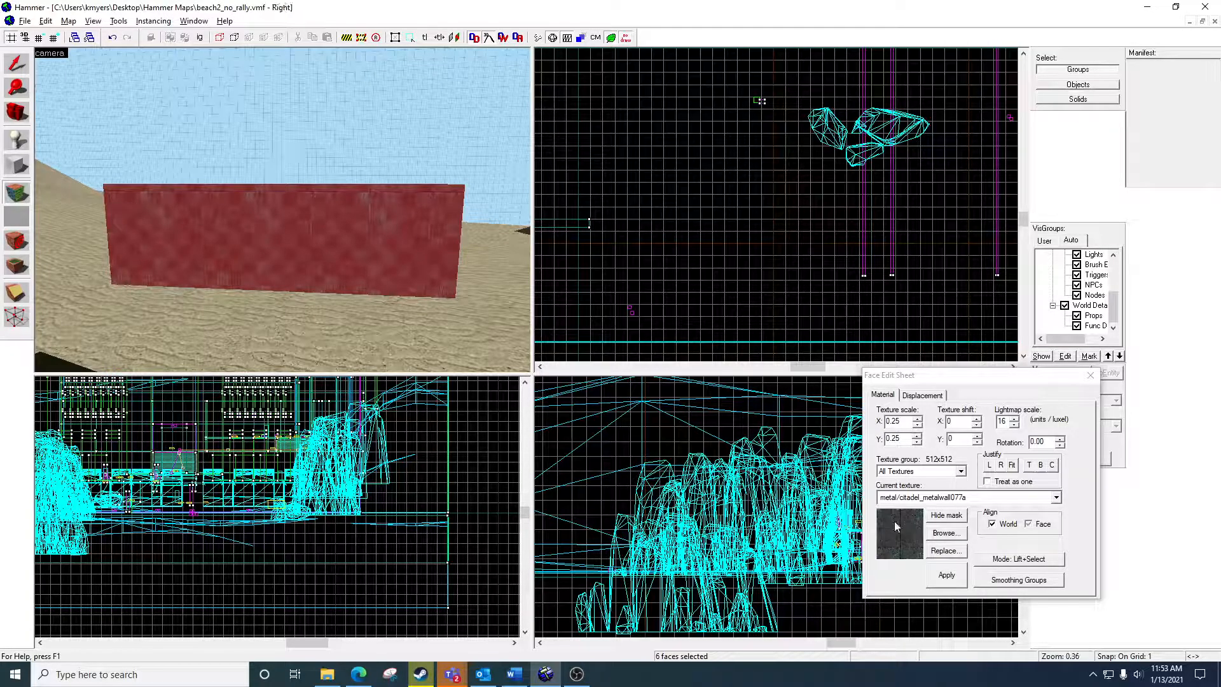
left_click(940, 534)
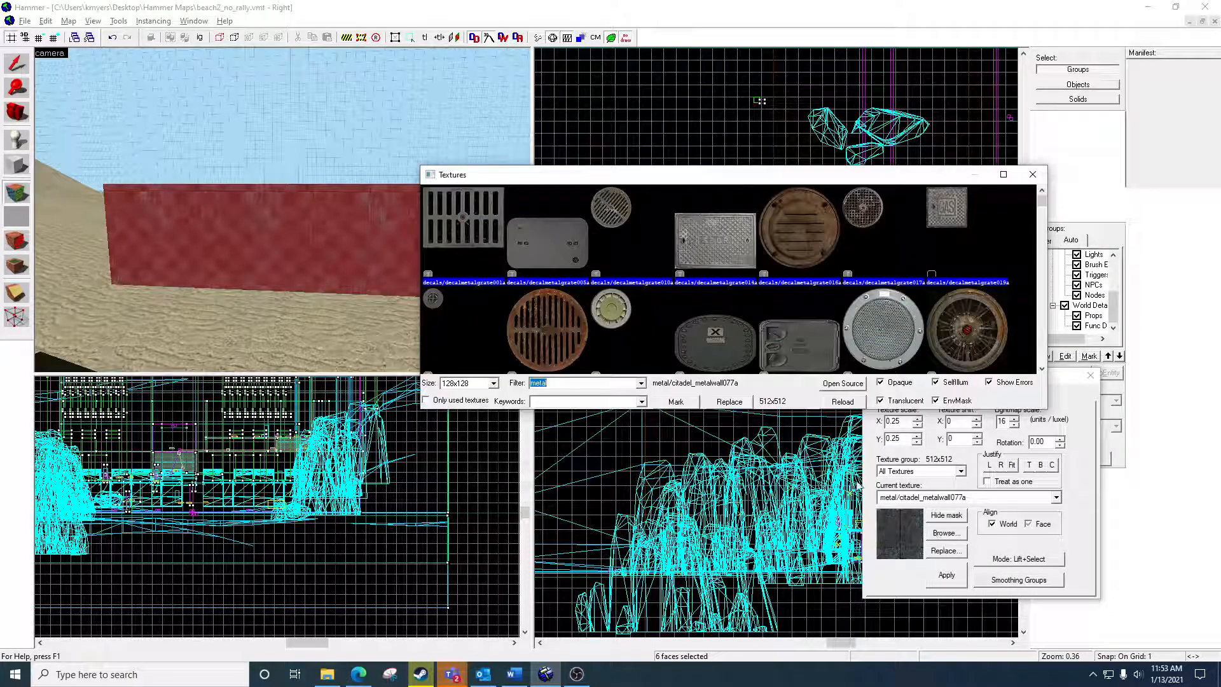
type("trigger")
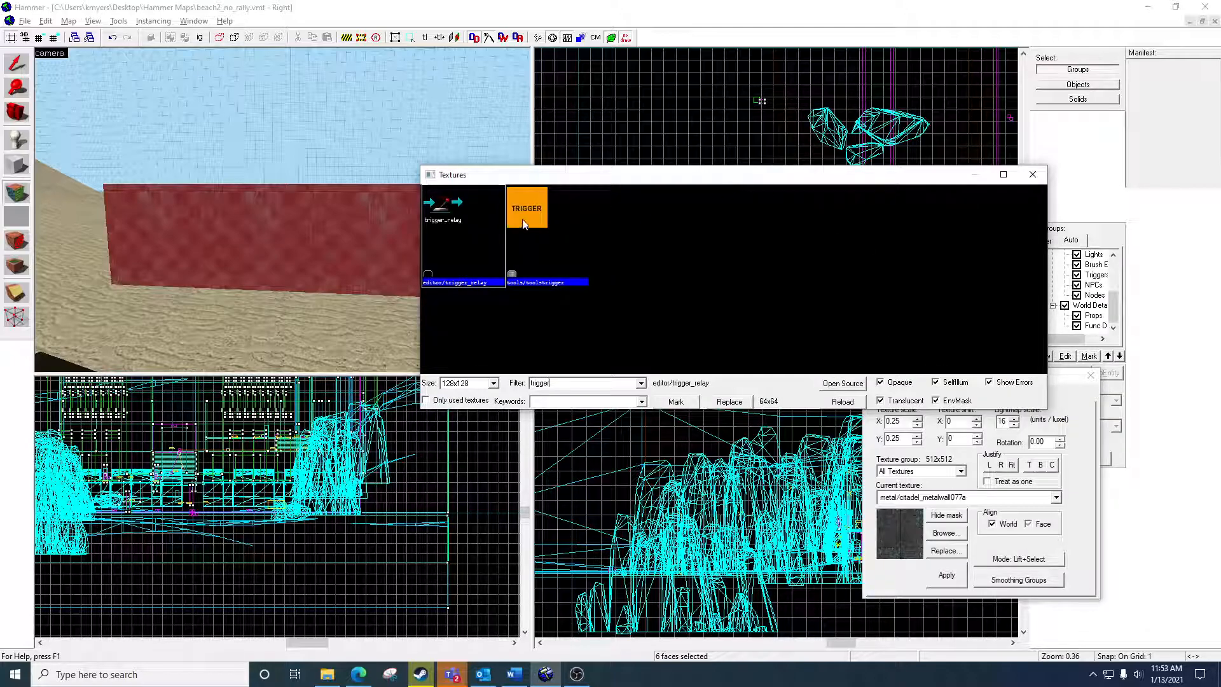
double_click(534, 212)
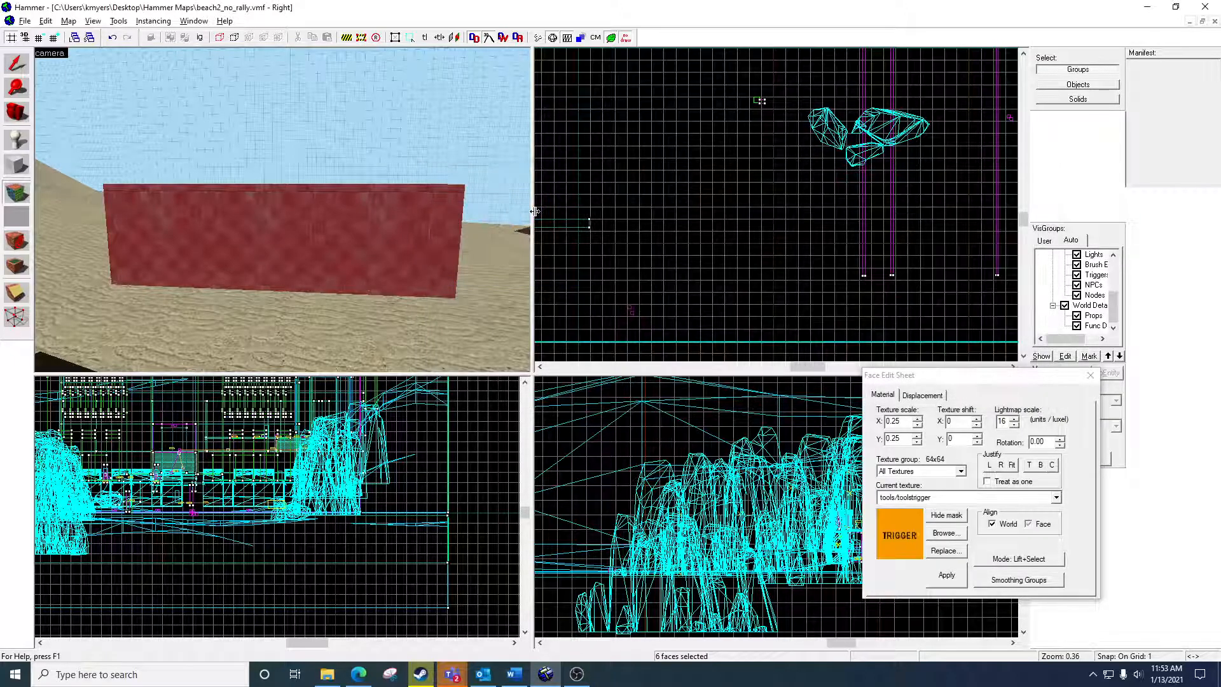
left_click(946, 575)
Examine the trigger-textured block from all sides and from ground level in the 3D view
key("z")
key("d")
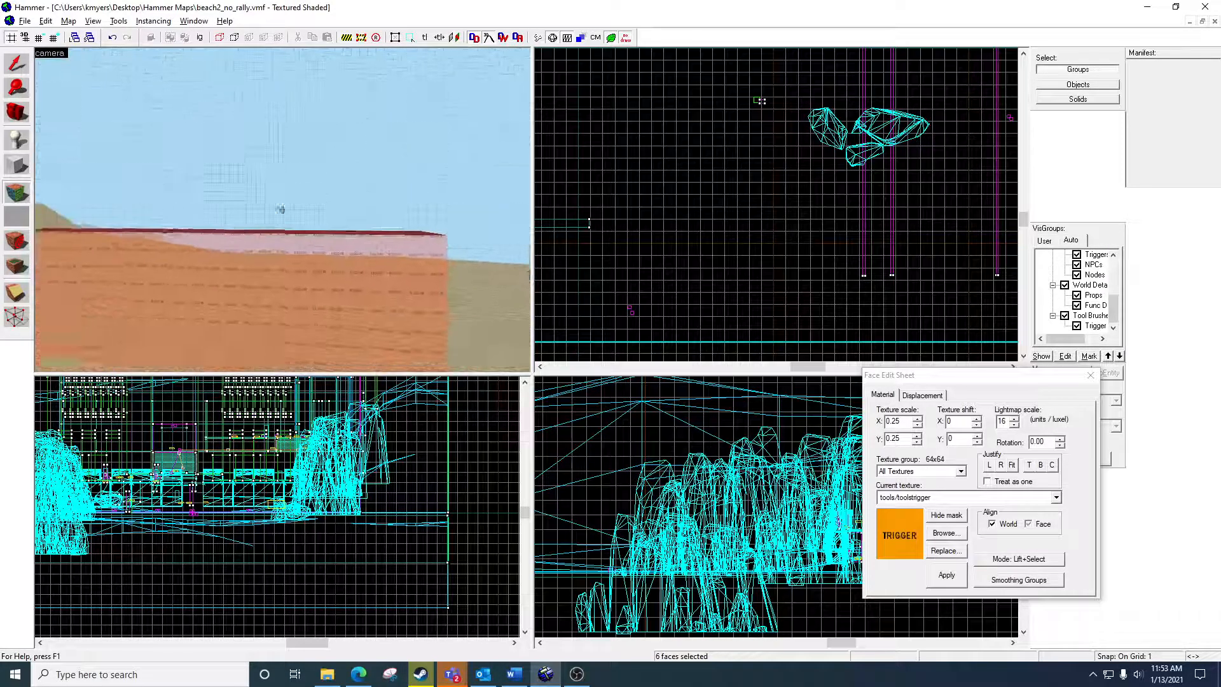
right_click(282, 210)
key("d")
right_click(282, 210)
key("d")
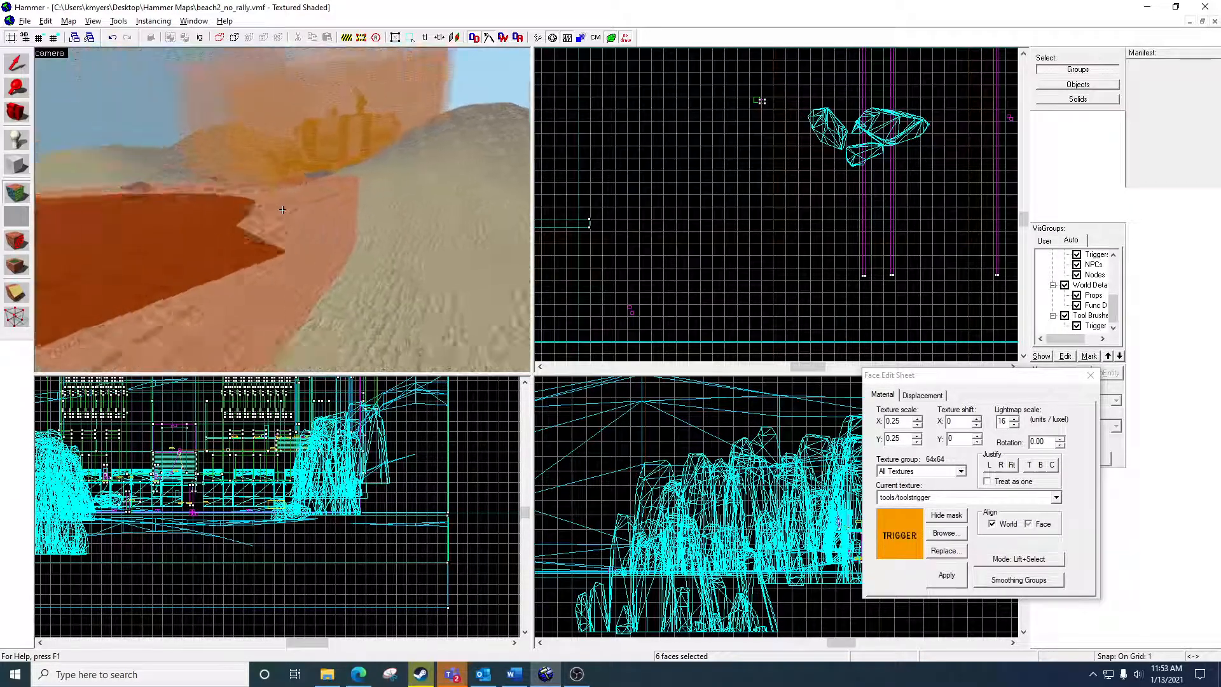
right_click(282, 210)
key("w")
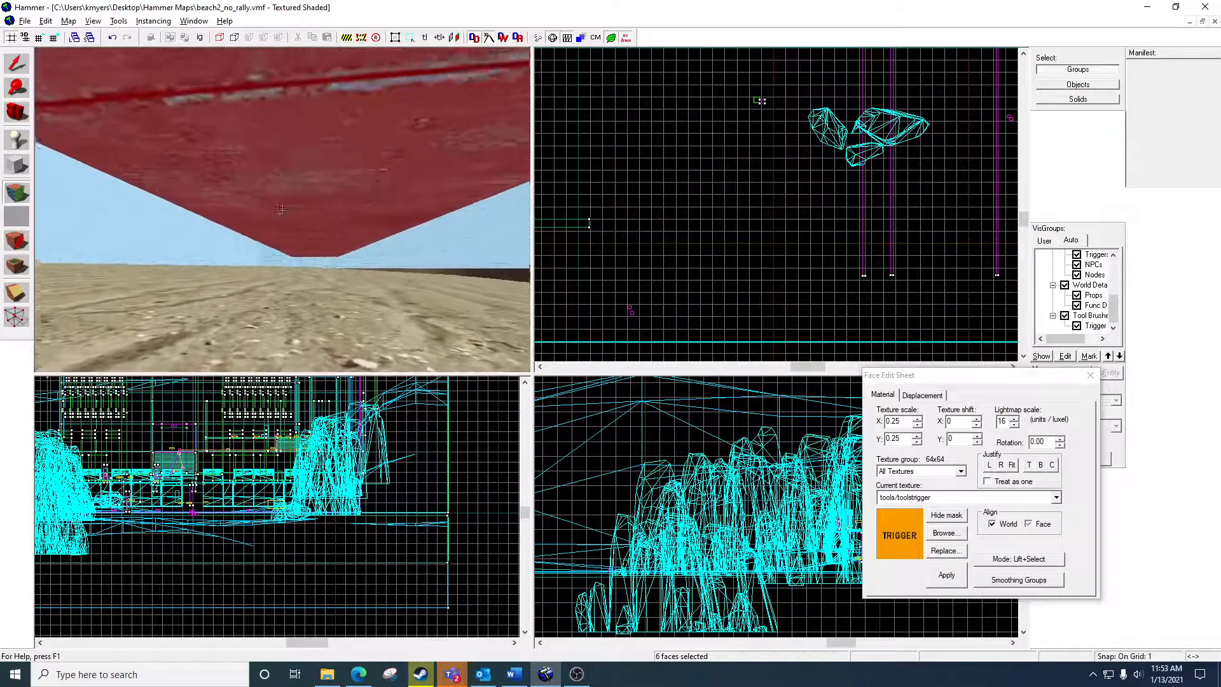
right_click(282, 210)
key("s")
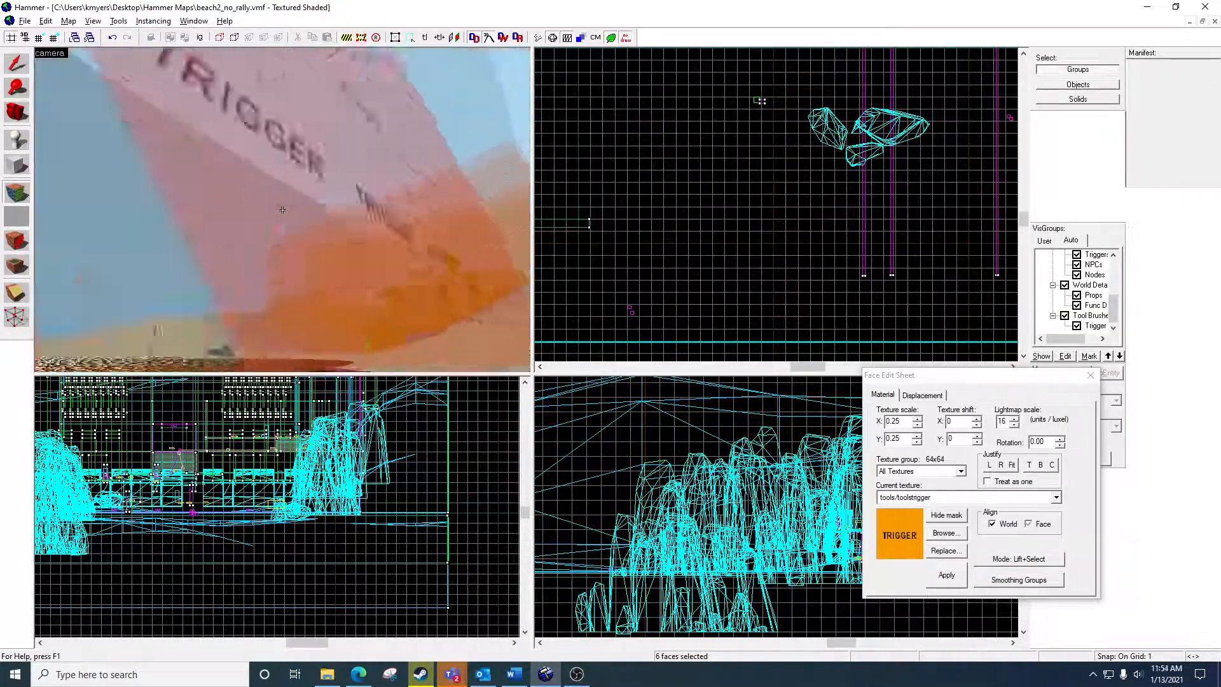
key("a")
key("w")
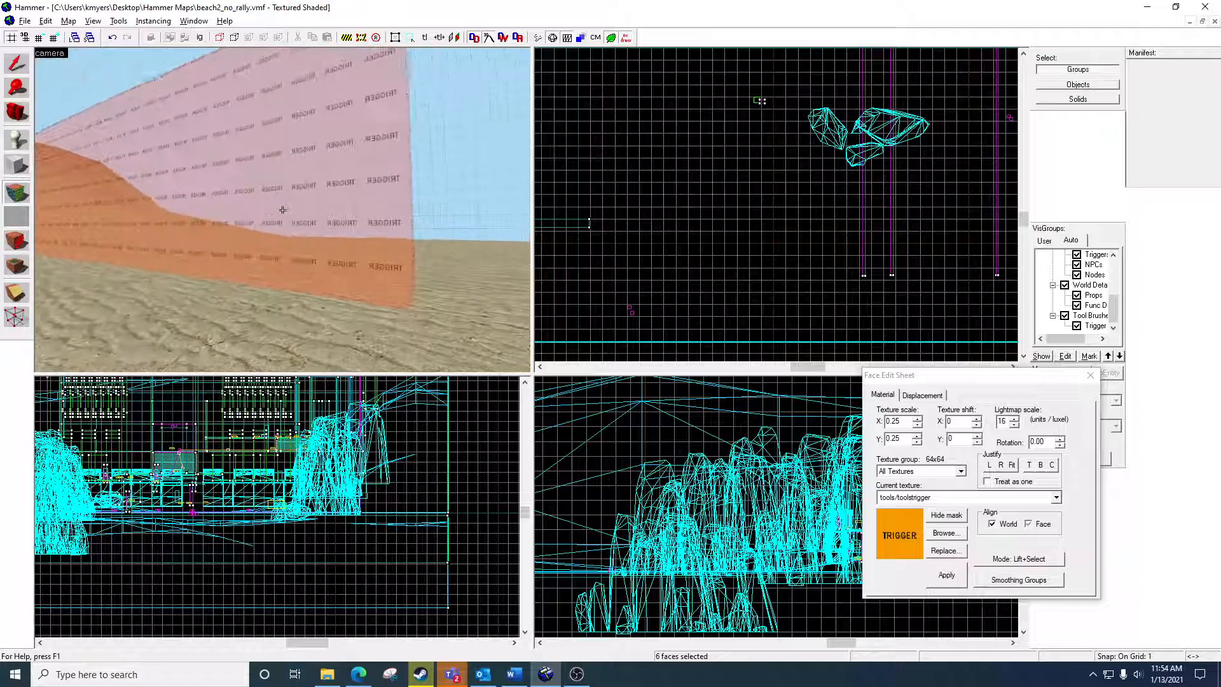
key("w")
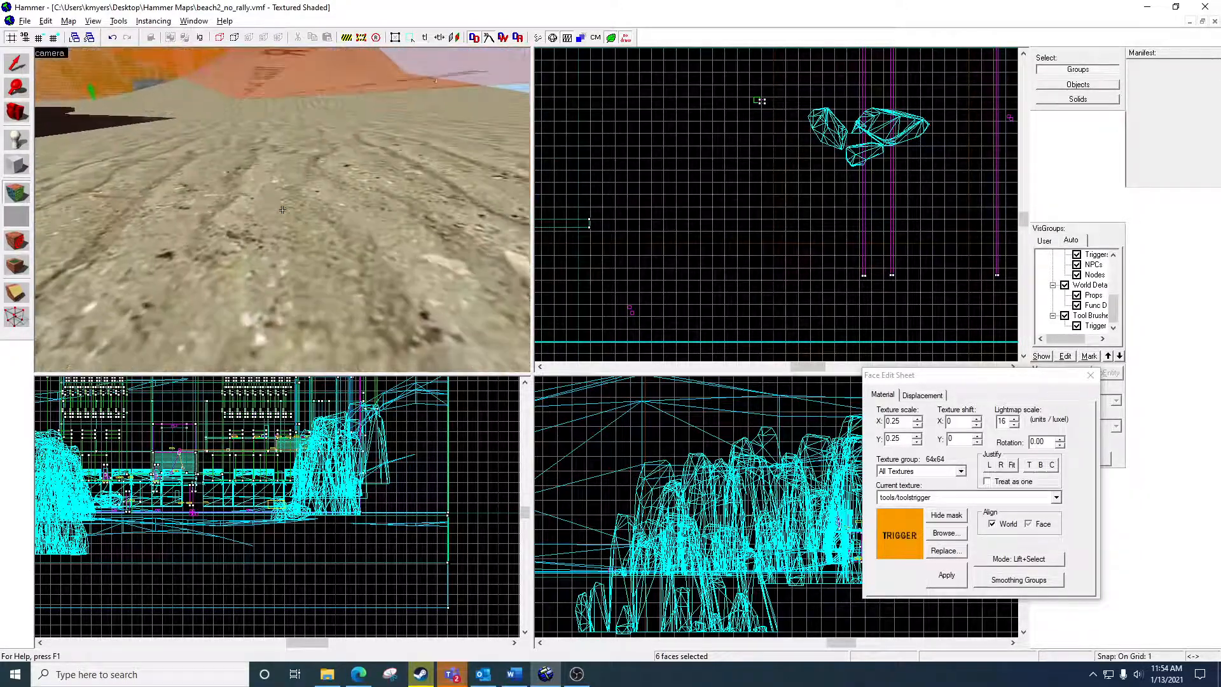
key("w")
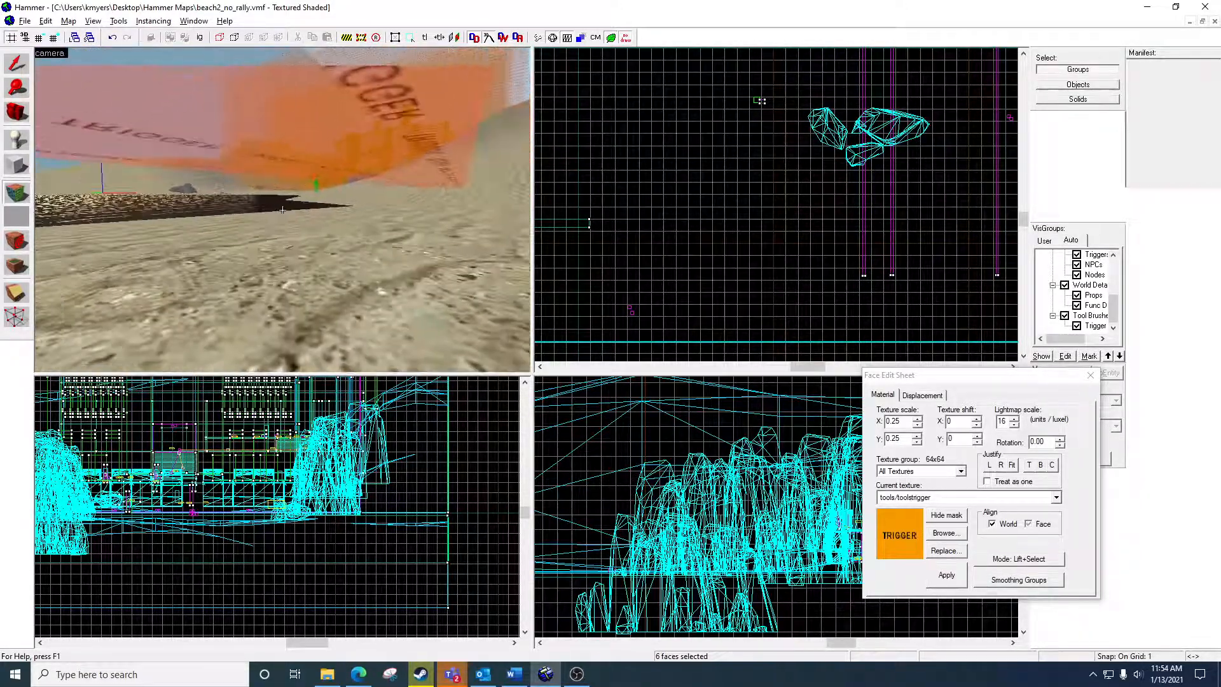
key("w")
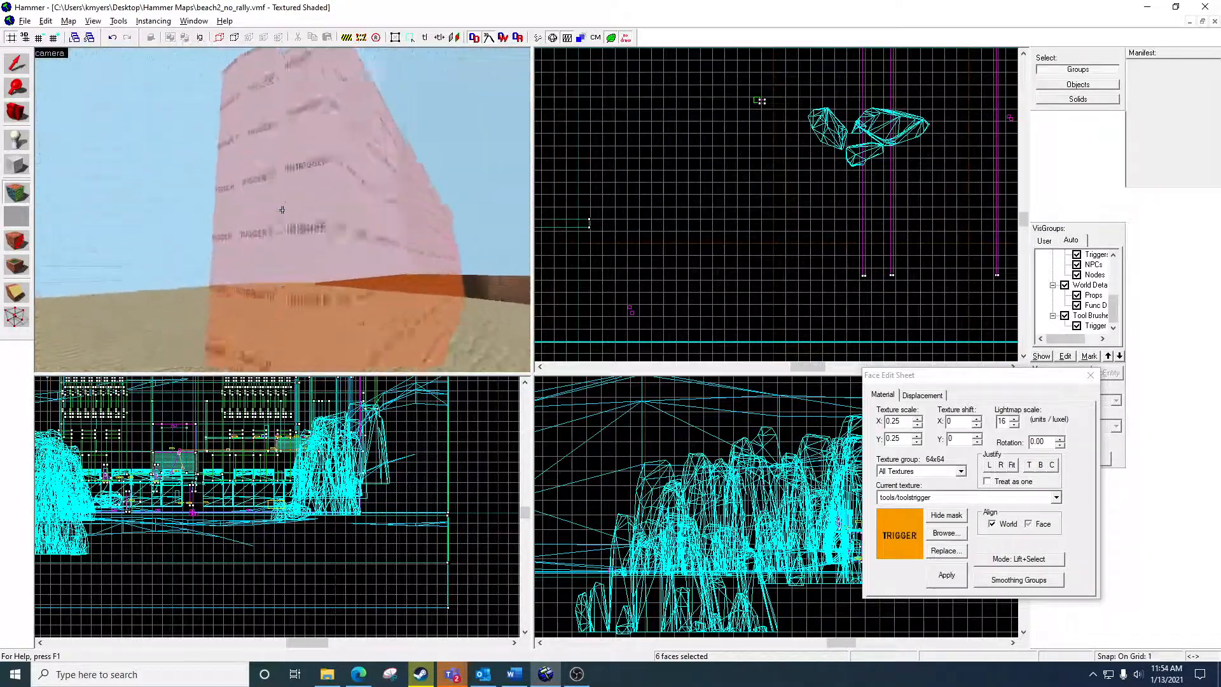
key("w")
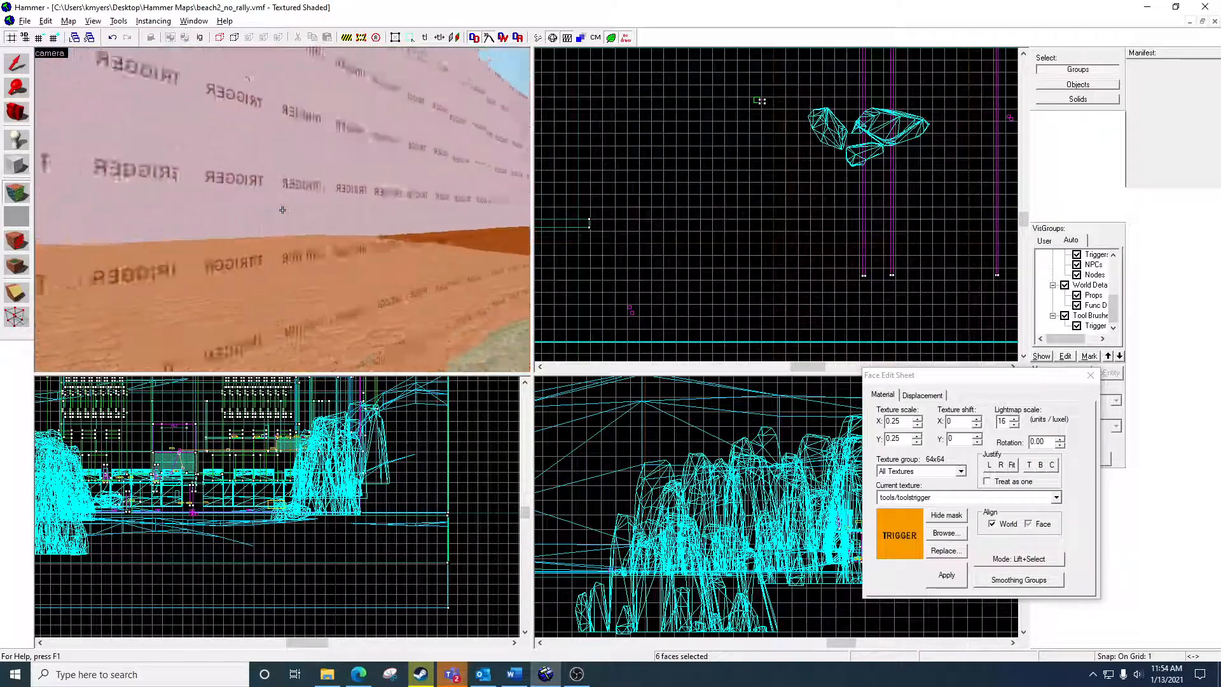
key("s")
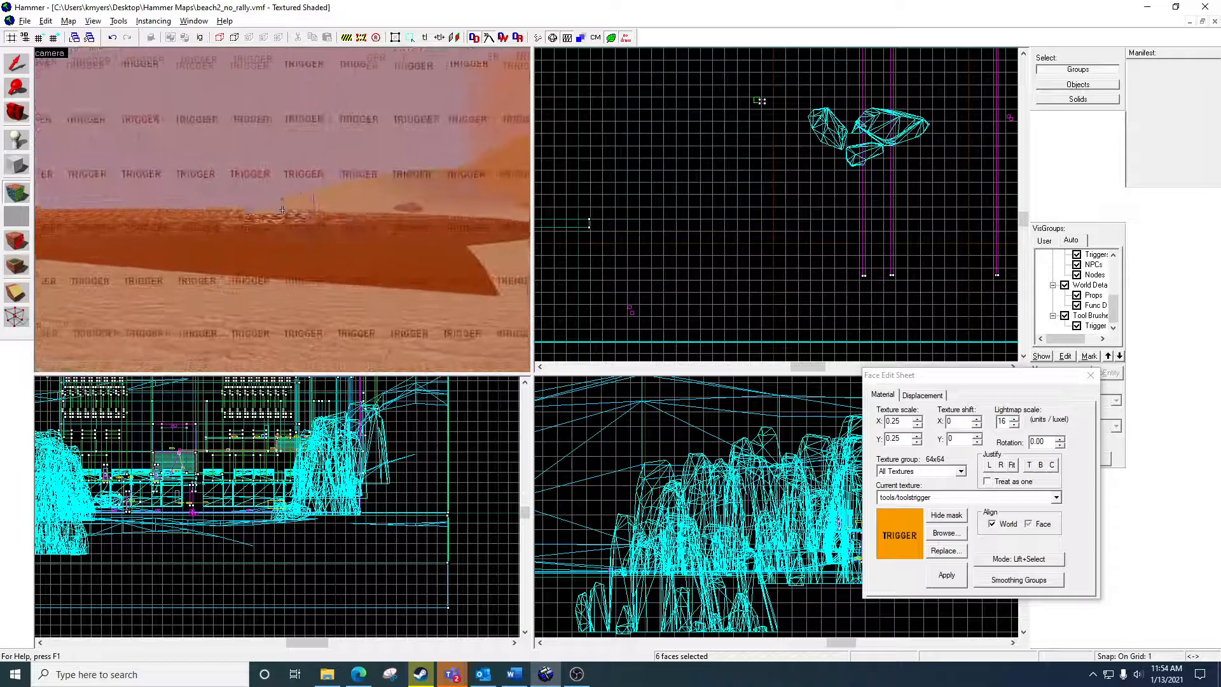
key("s")
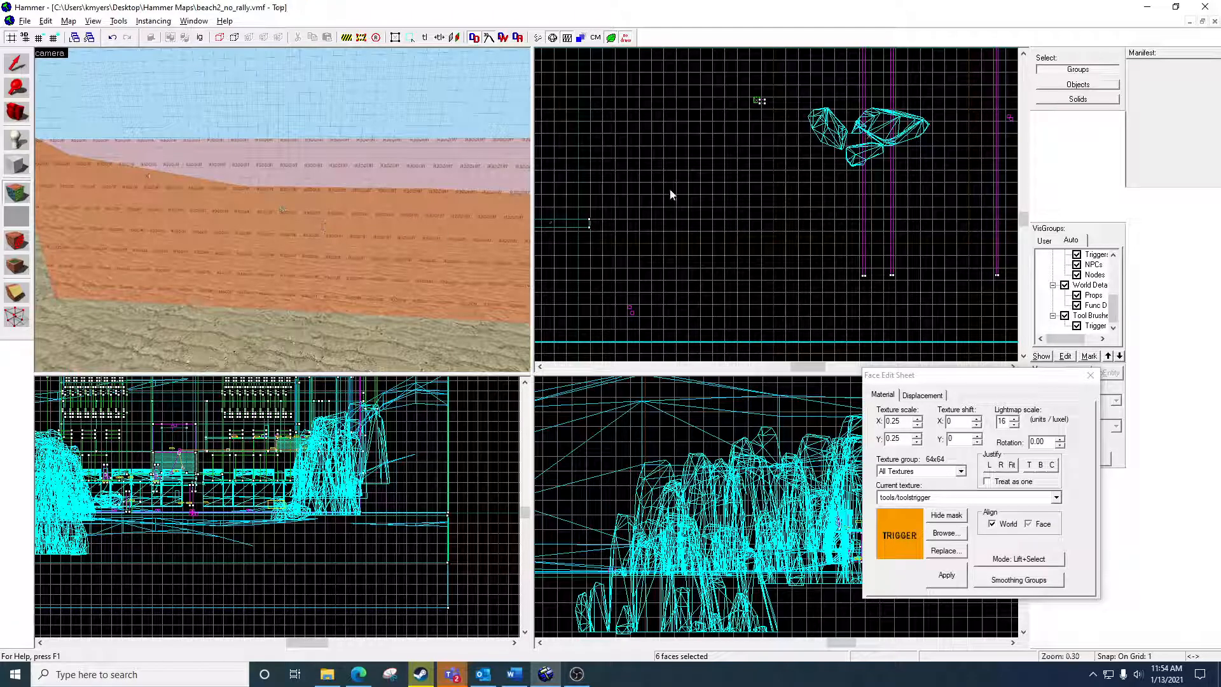
Select the trigger-textured block and tie it to an entity
scroll(669, 189, "down", 3)
scroll(603, 200, "up", 2)
scroll(766, 235, "up", 5)
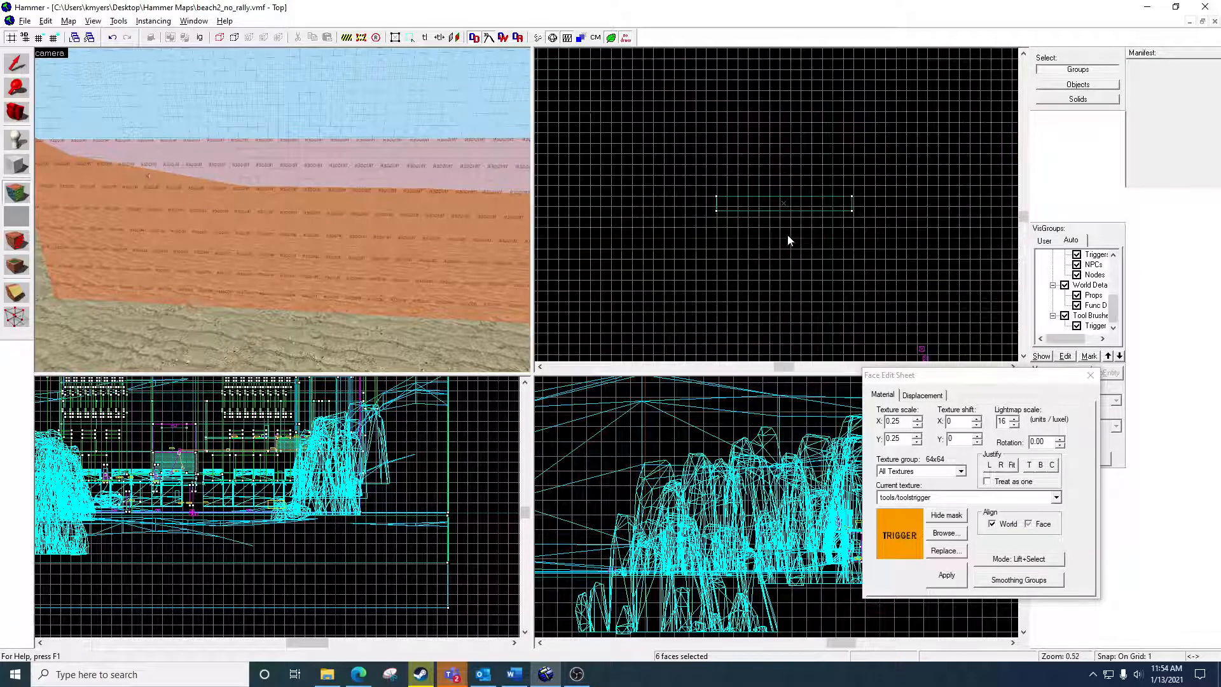
left_click(15, 65)
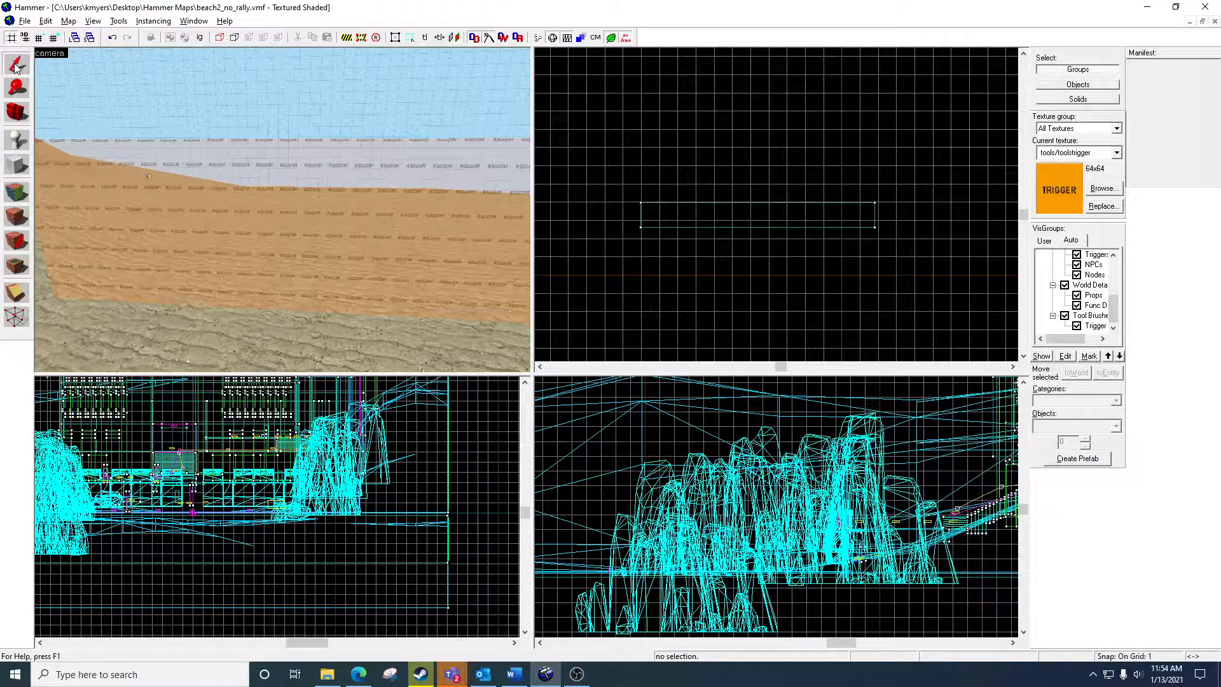
left_click(282, 183)
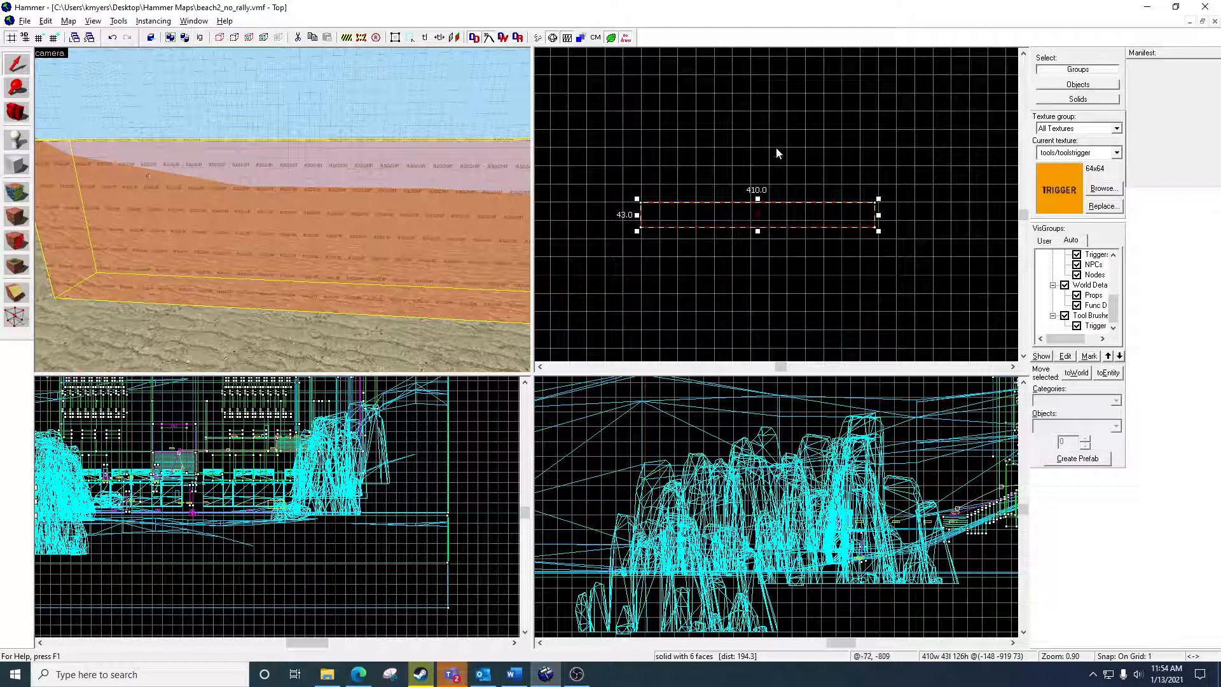
right_click(782, 221)
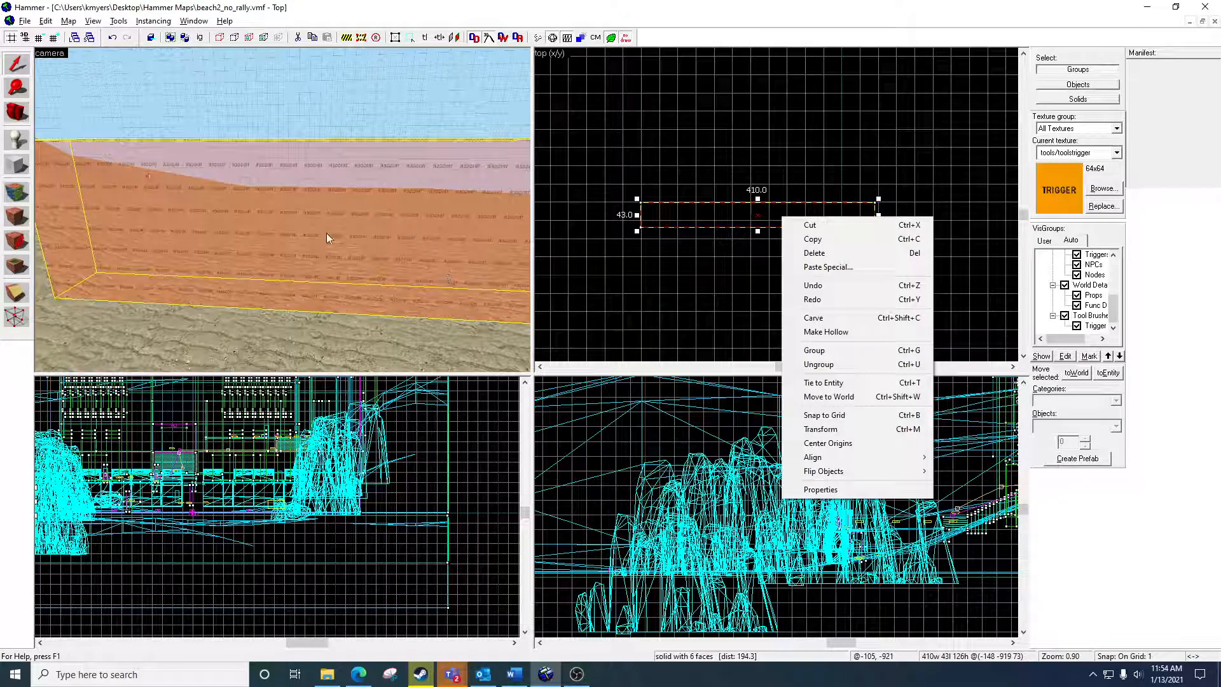
left_click(837, 384)
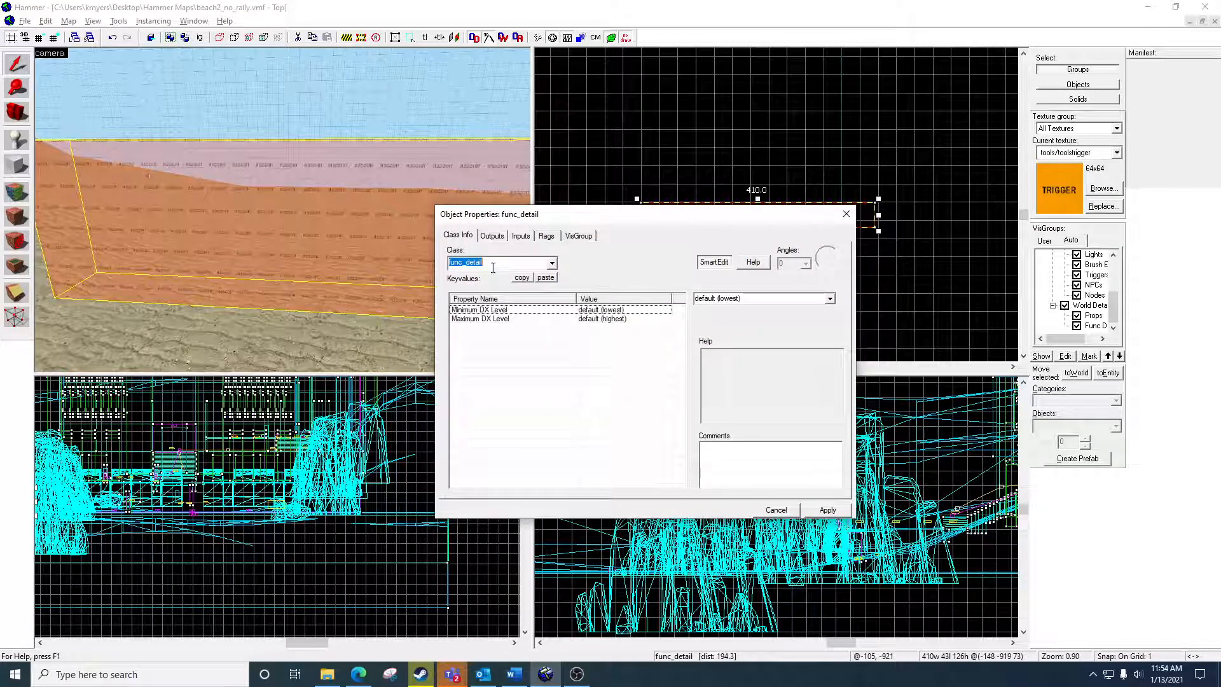
Set the block entity's class to trigger_once
left_click(551, 264)
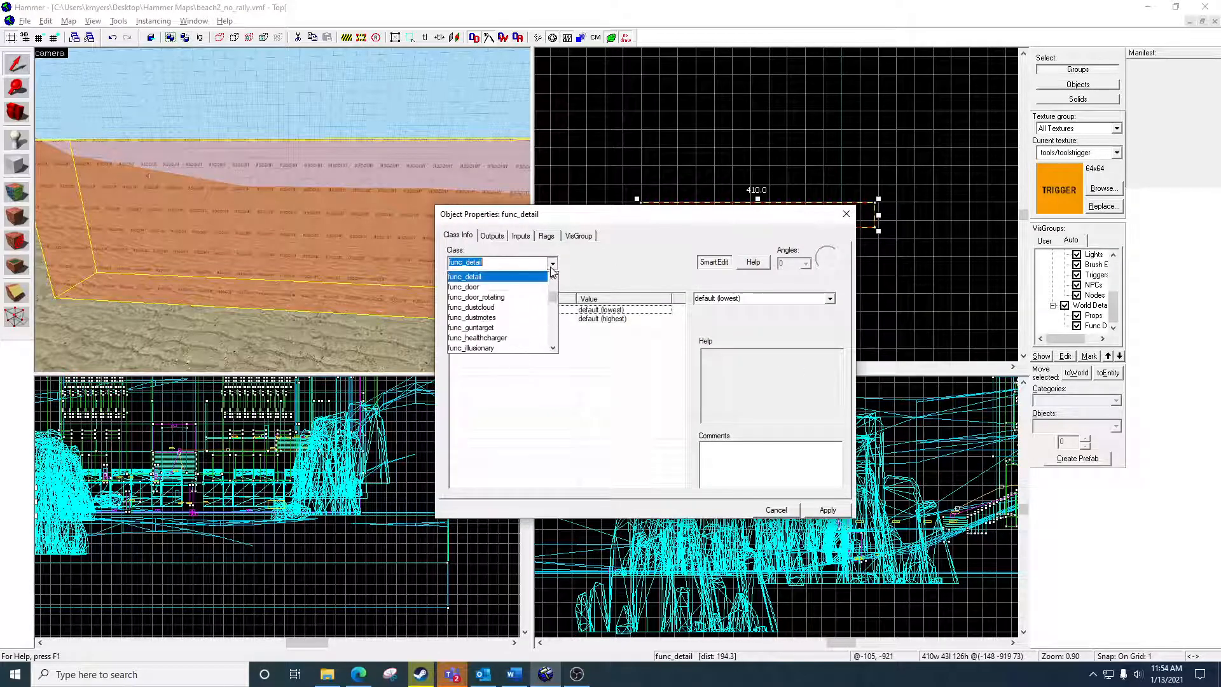
scroll(523, 310, "down", 7)
scroll(523, 310, "down", 15)
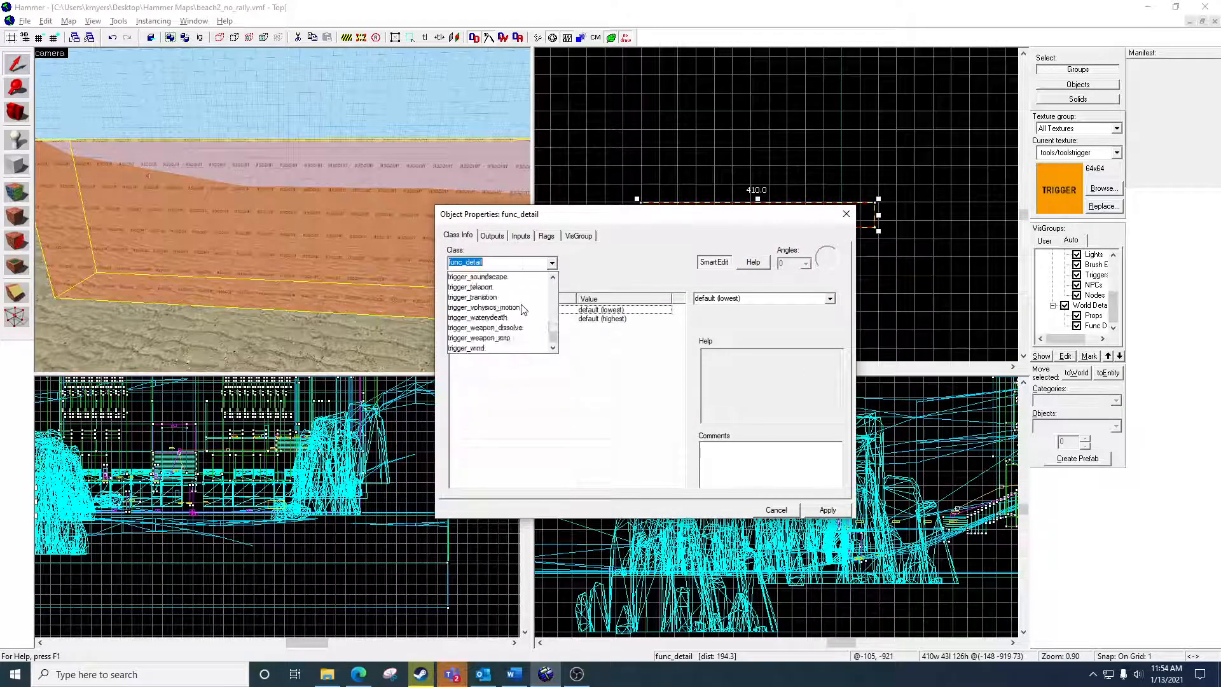
scroll(523, 310, "up", 2)
scroll(523, 310, "up", 2)
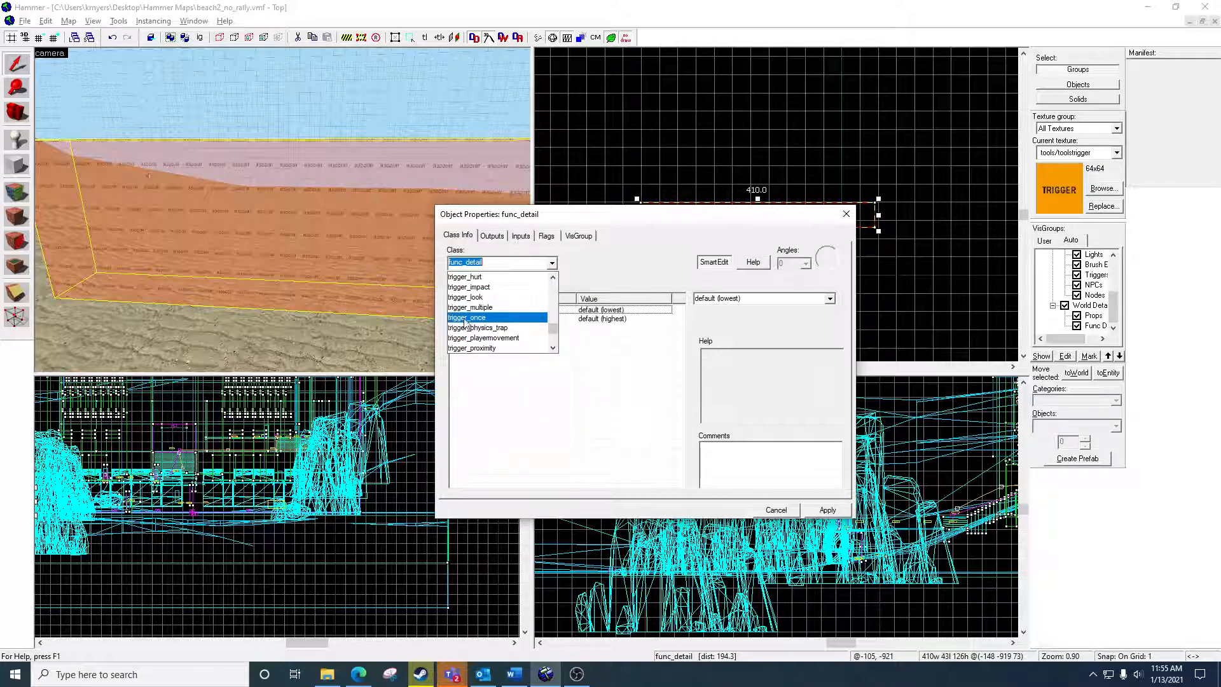
left_click(474, 318)
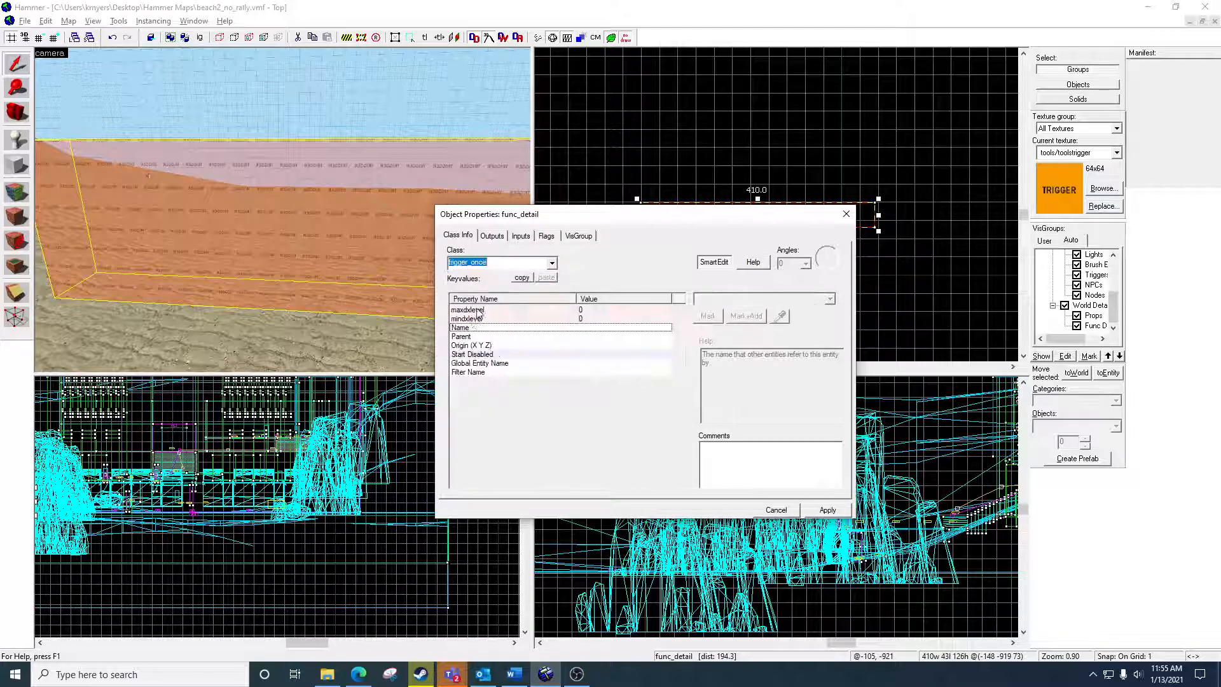
Apply the trigger_once class to the block entity and name it trigger_demo
left_click(828, 510)
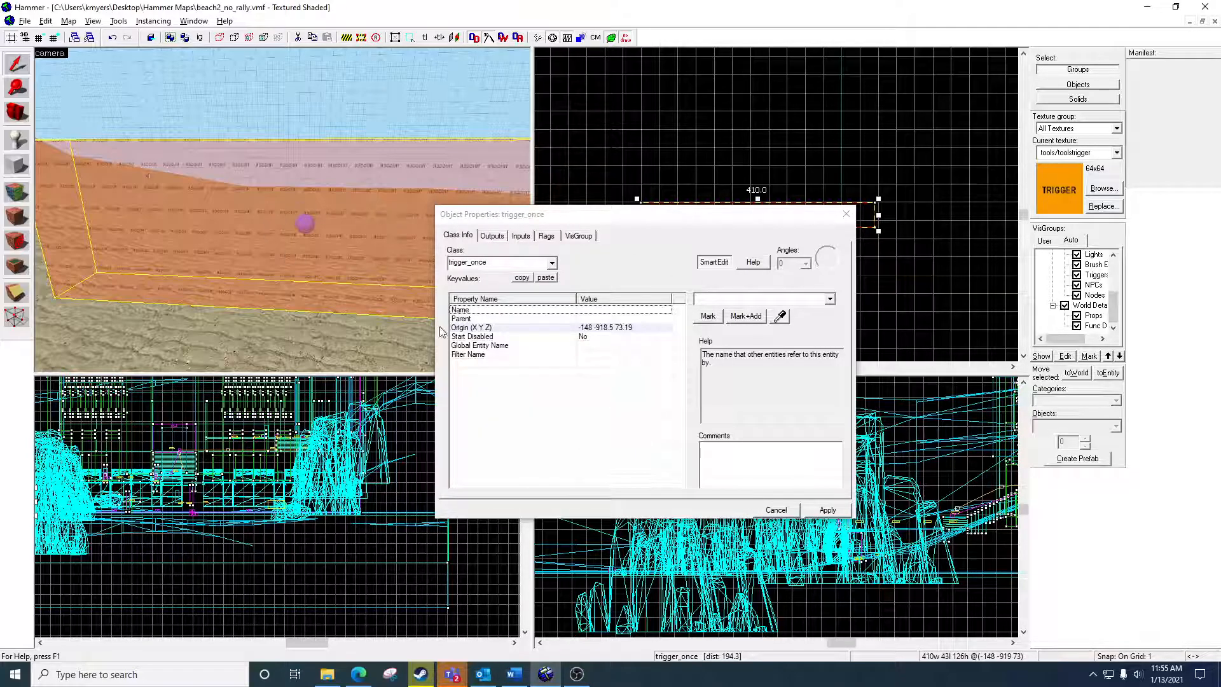
left_click(709, 298)
type("tr")
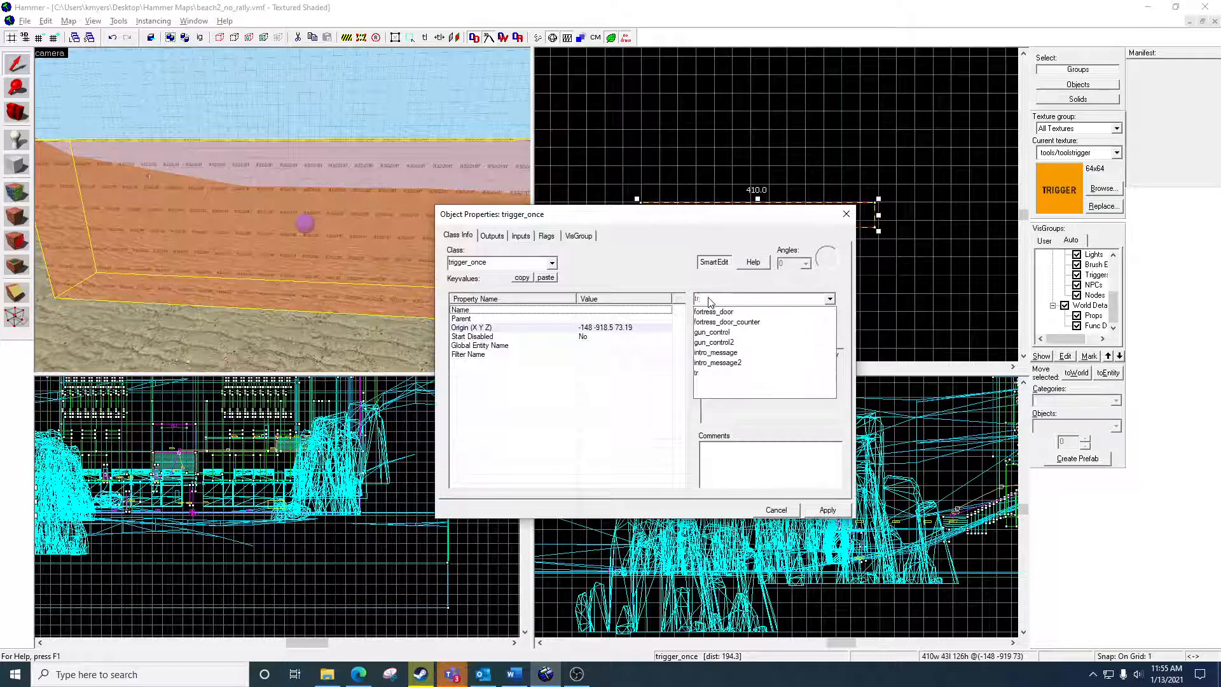
type("igger_demo")
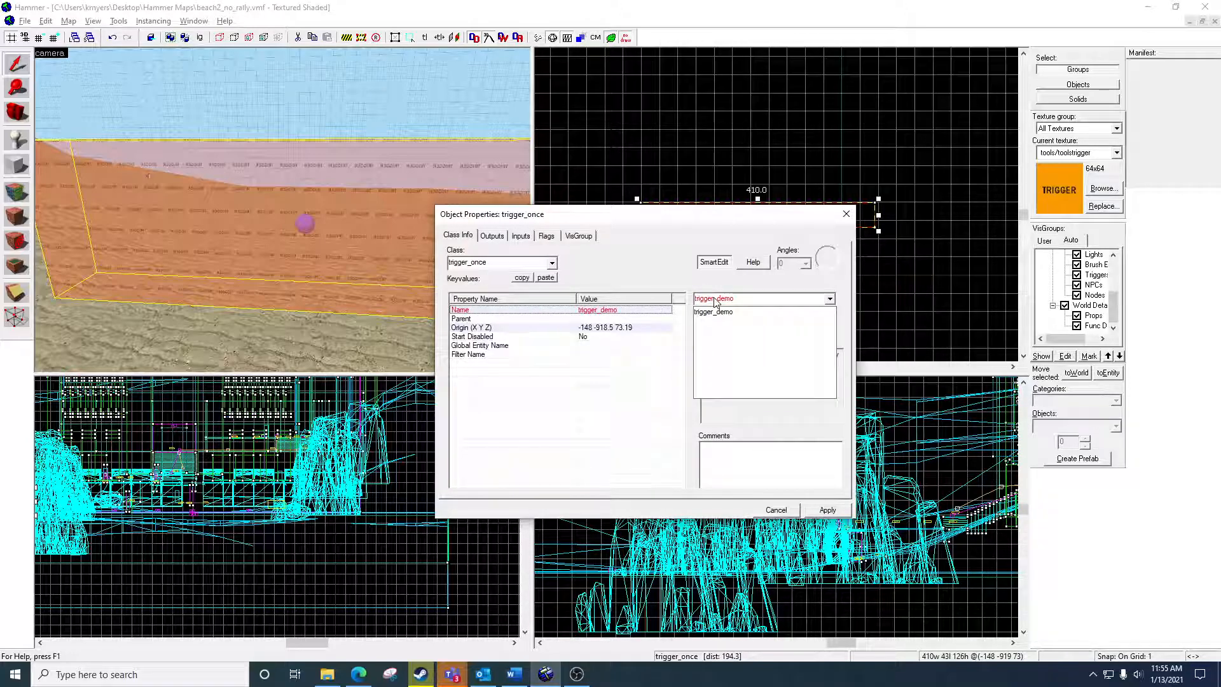
key("Return")
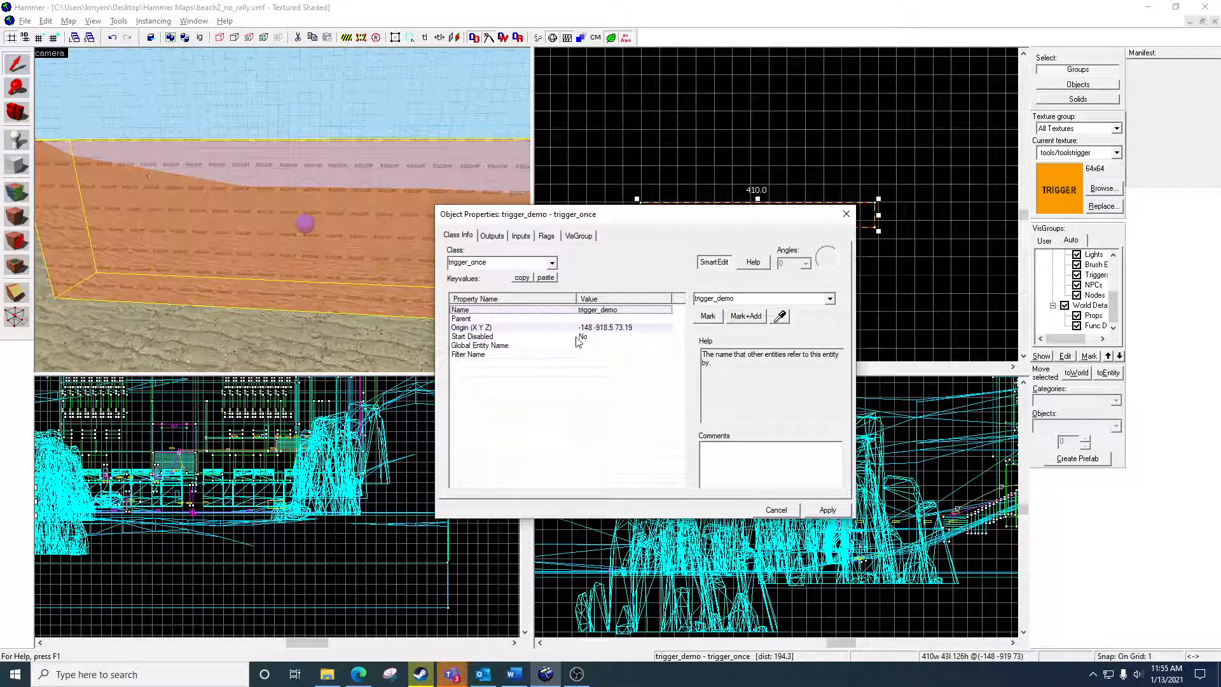
Review the trigger_demo entity's flags, class info and outputs, and close its properties
left_click(543, 240)
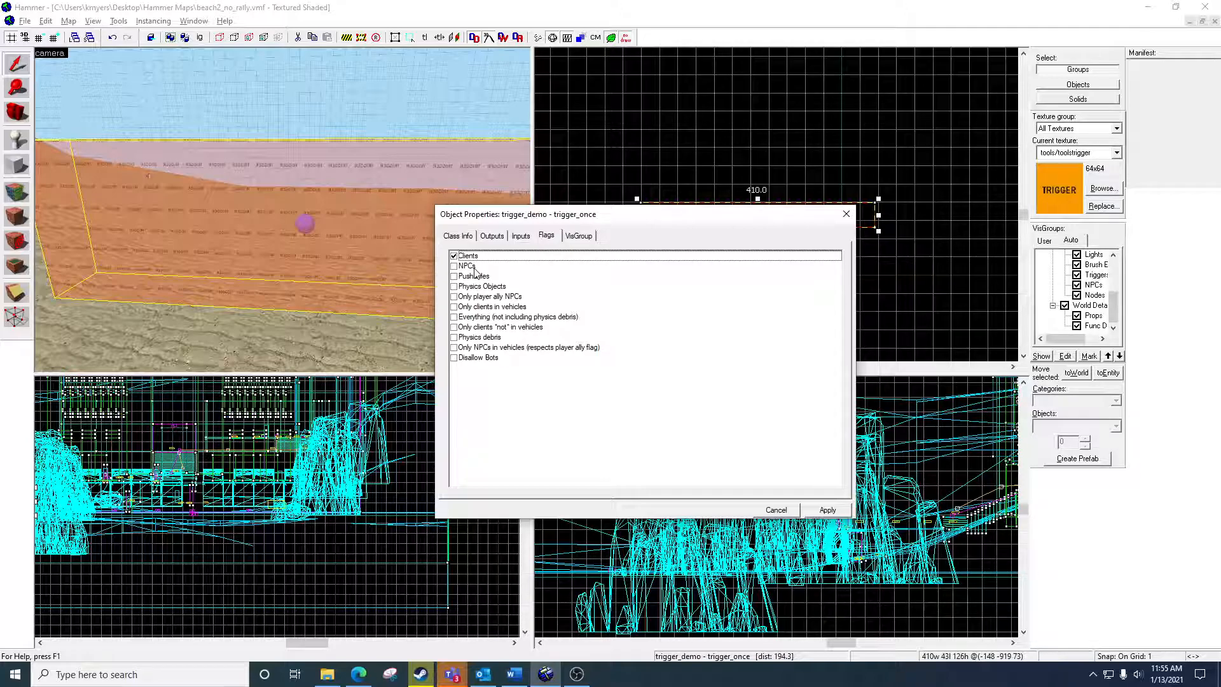
left_click(461, 240)
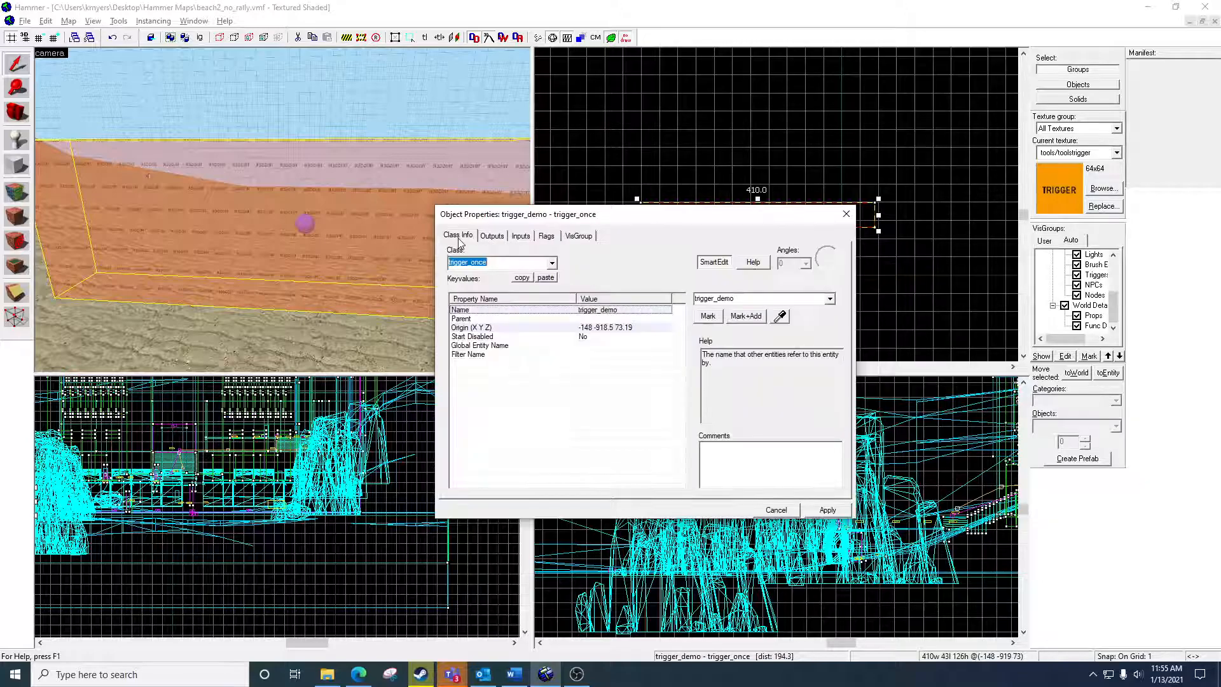
left_click(492, 237)
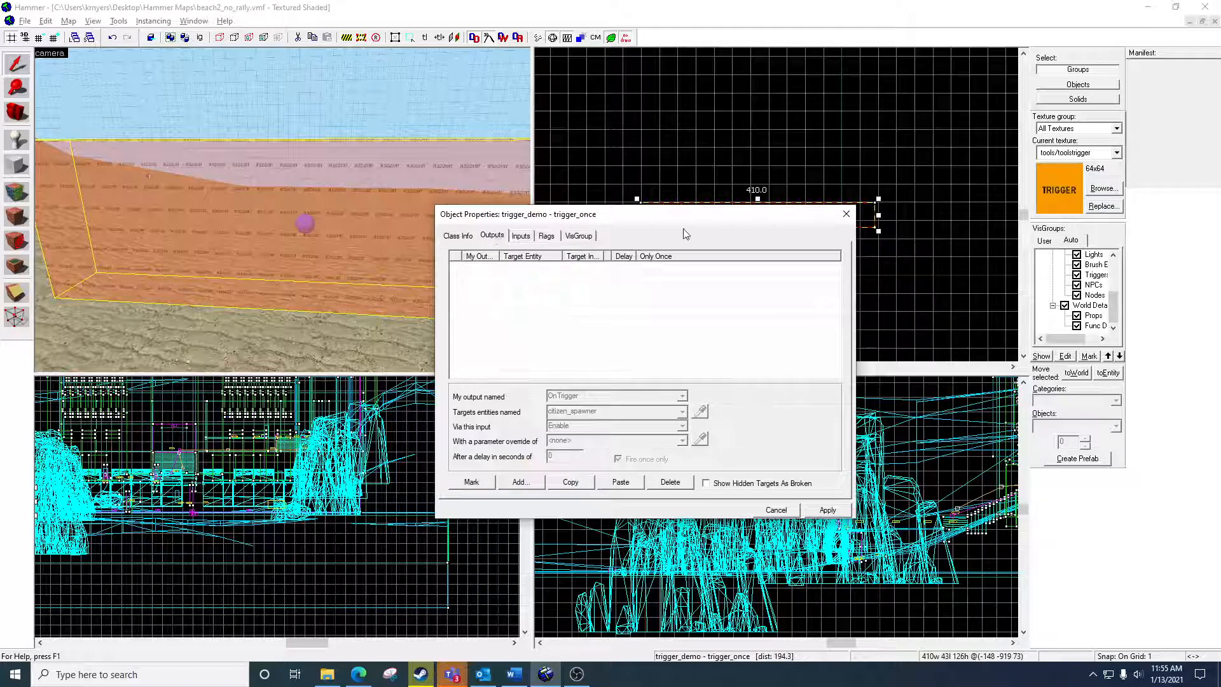
left_click(846, 215)
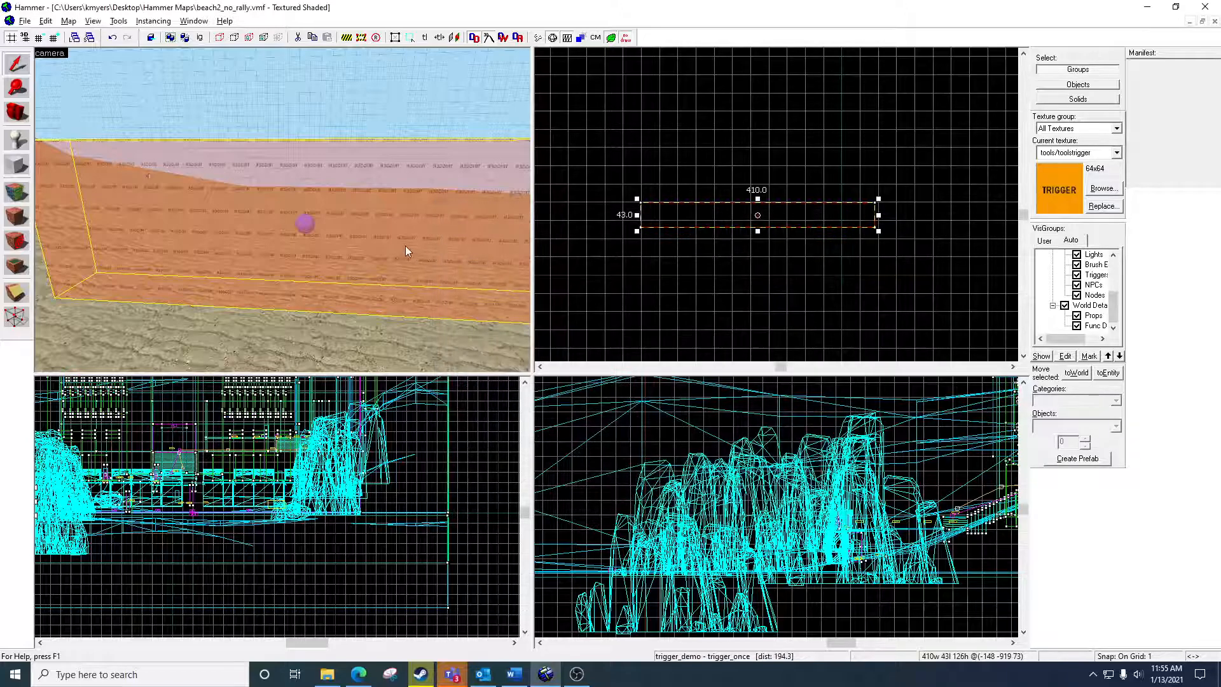
Place a light entity on the sand beside the trigger block
key("z")
key("w")
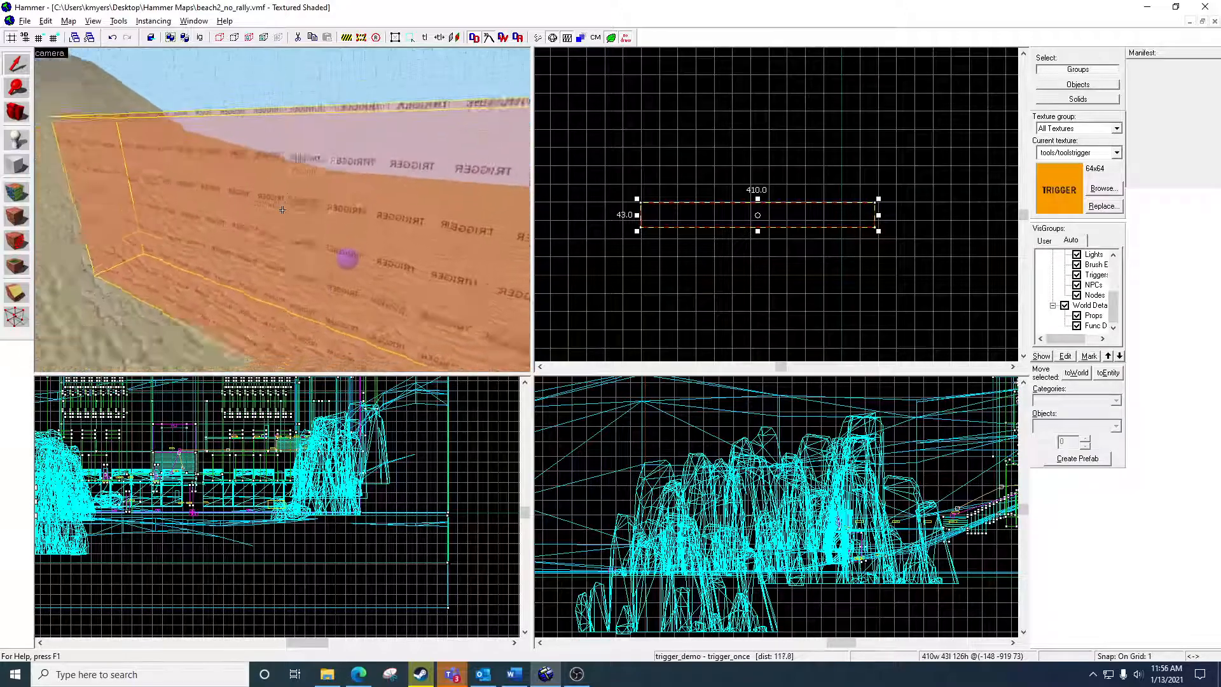
key("d")
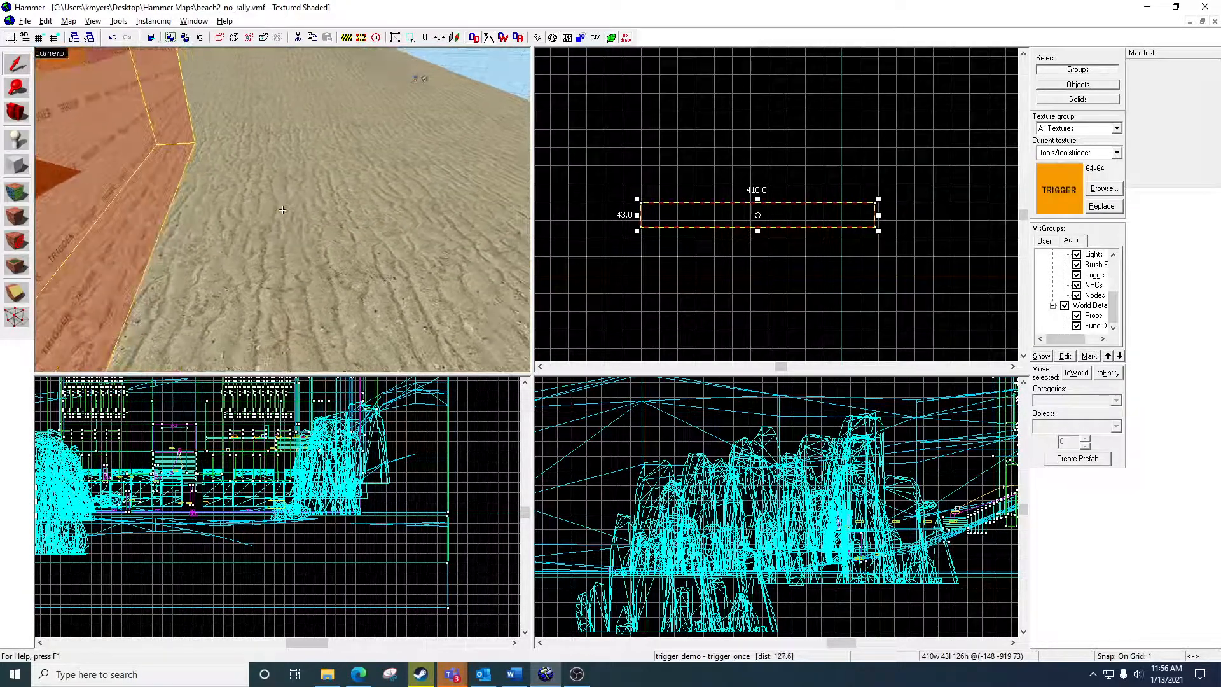
key("z")
left_click(17, 139)
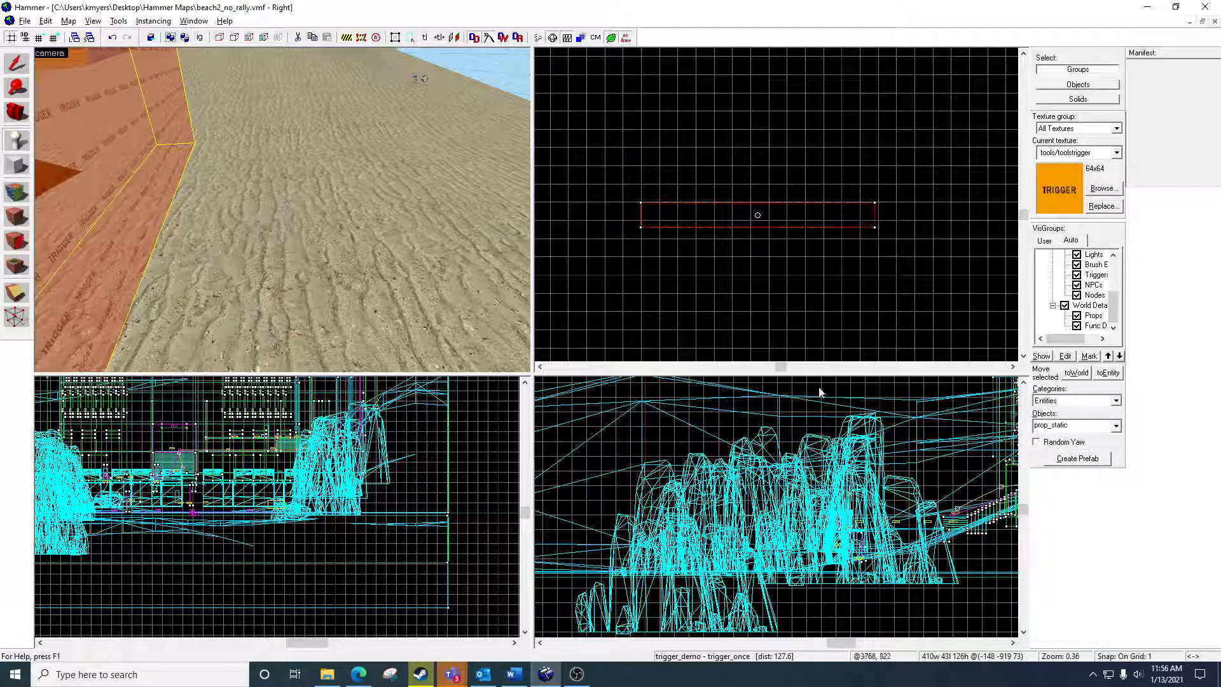
left_click(1067, 426)
type("light")
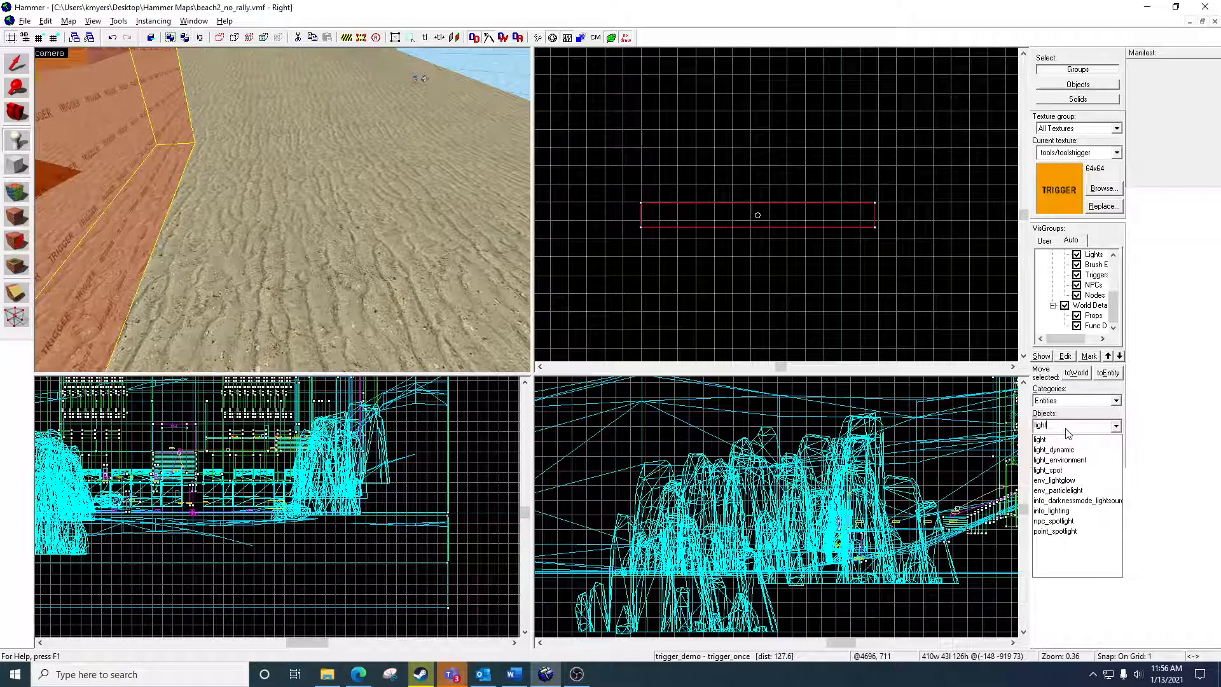
left_click(1048, 439)
left_click(286, 251)
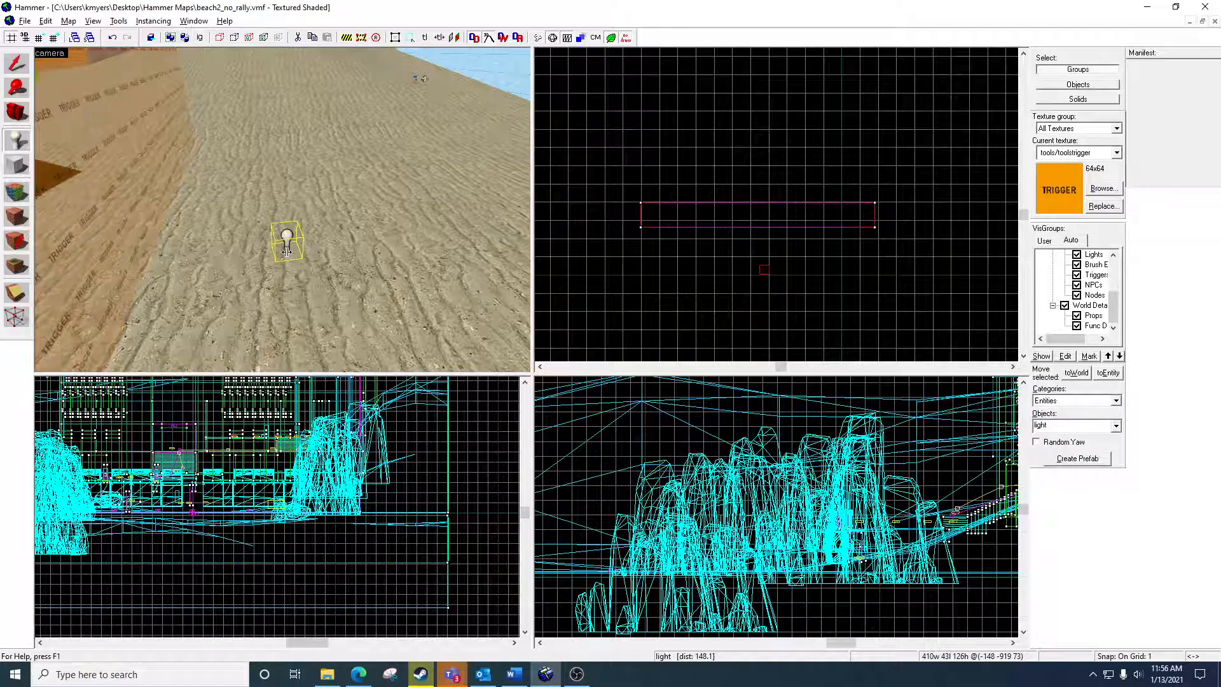
Set the new light's brightness colour to red (255 0 0) and apply it
key("shift+s")
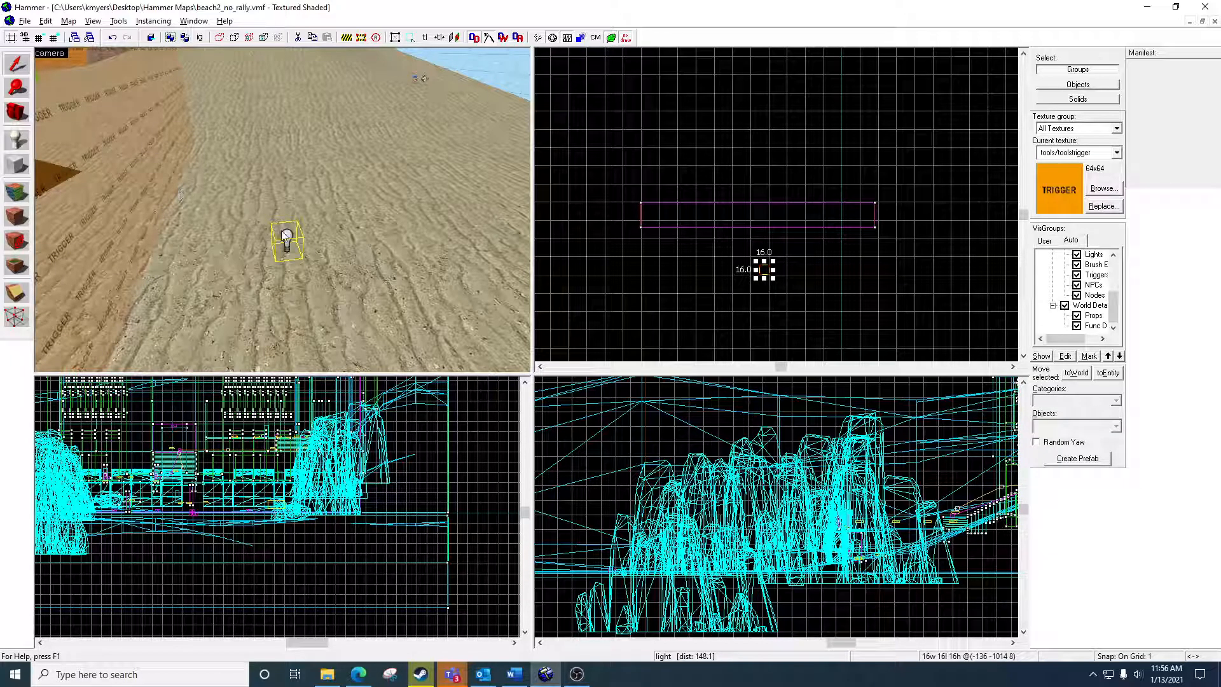
double_click(285, 239)
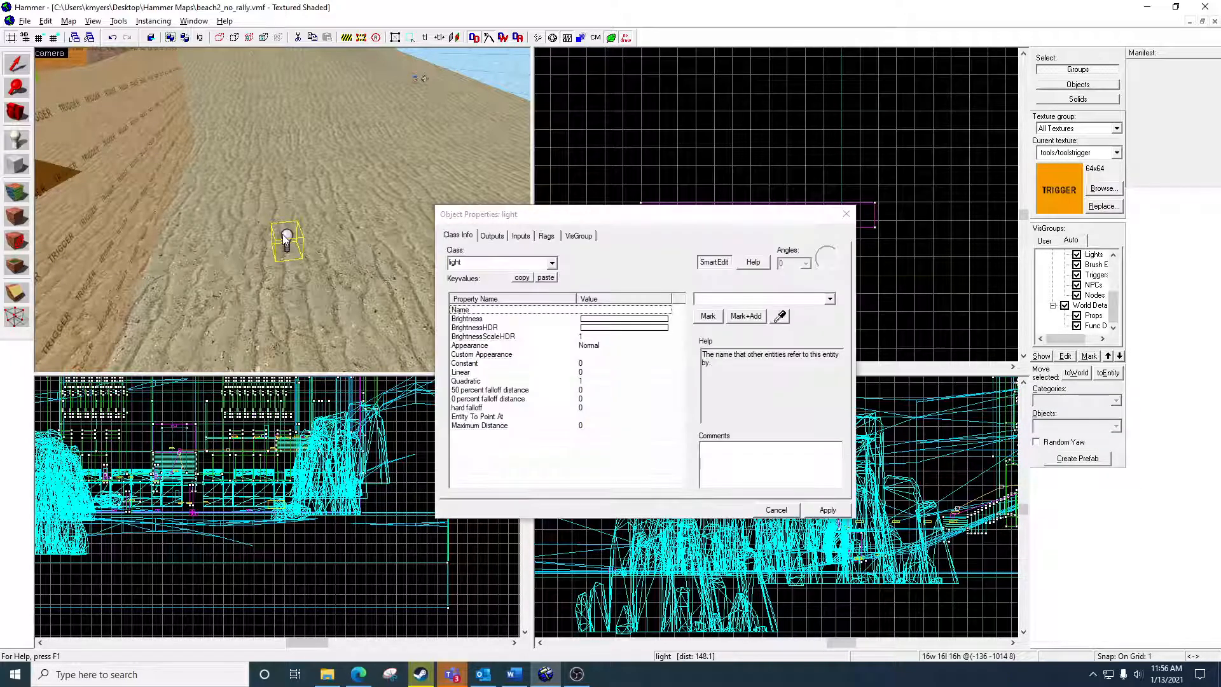
left_click(627, 320)
left_click(724, 322)
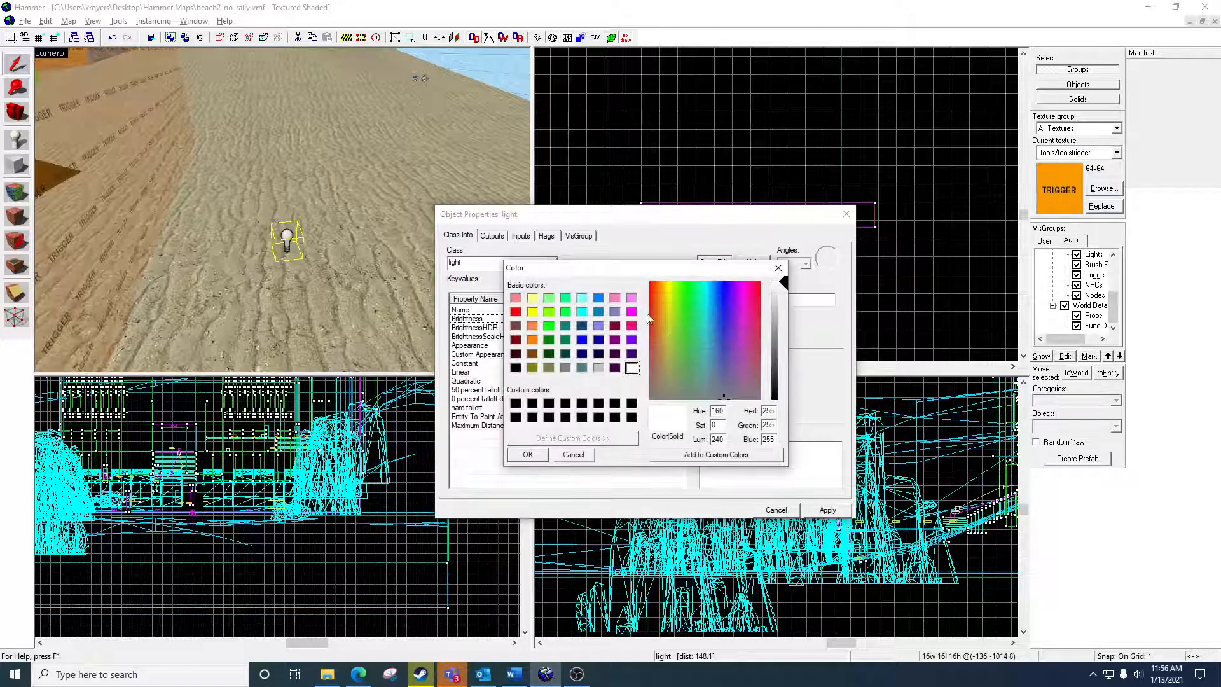
left_click(516, 312)
left_click(533, 456)
left_click(828, 511)
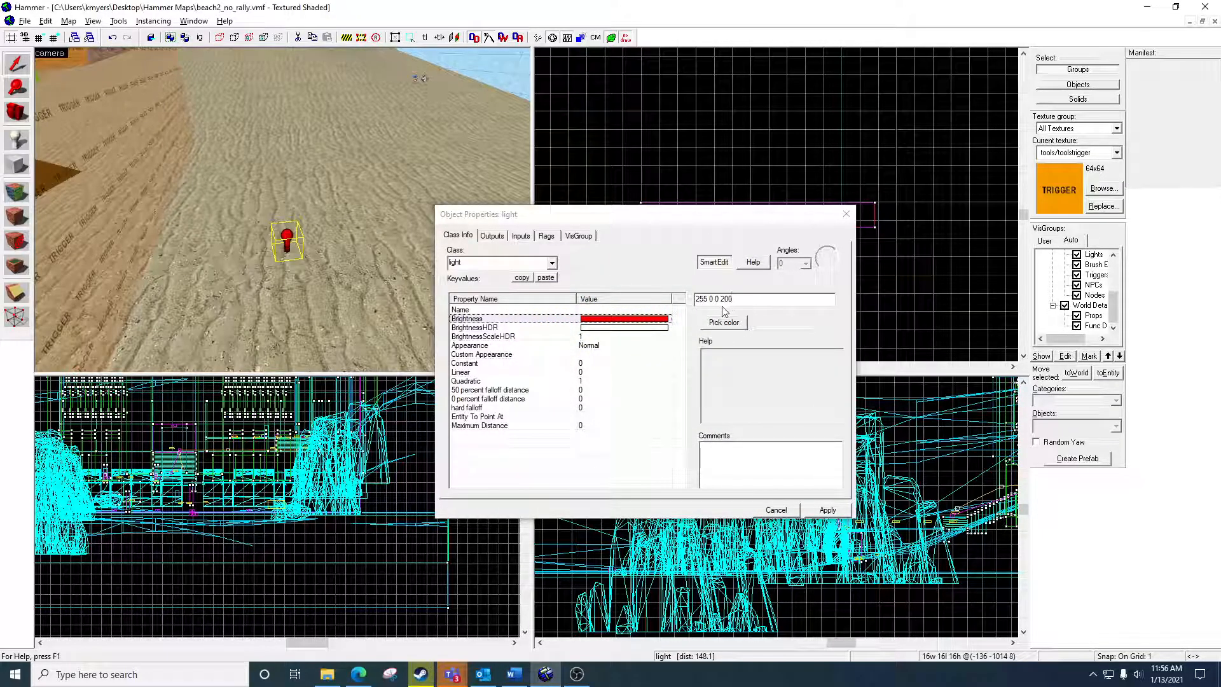
Name the red light entity red_test_light
left_click(529, 311)
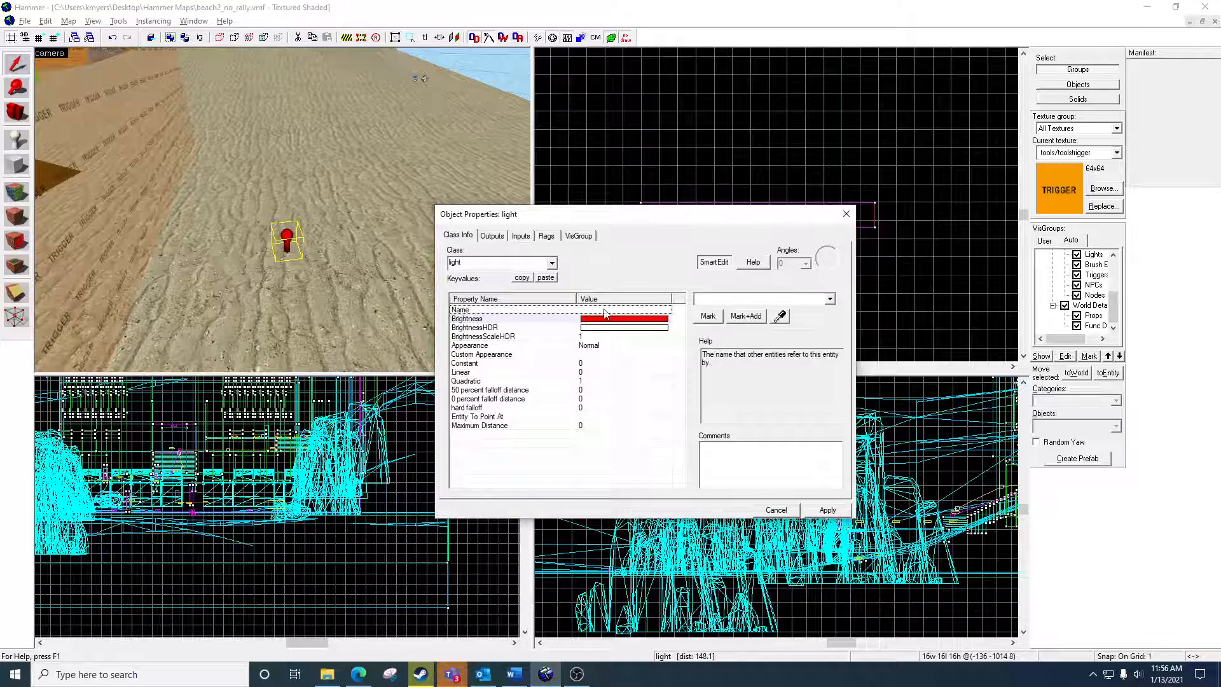
left_click(730, 300)
type("red_test")
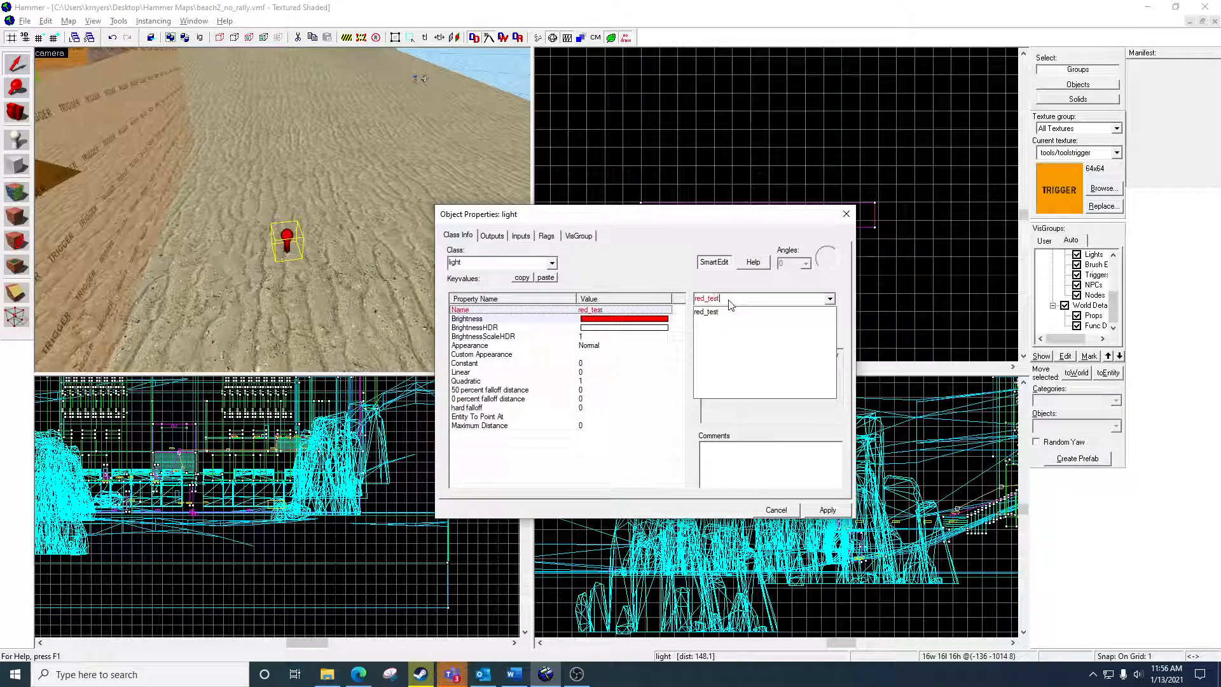
type("_light")
key("Return")
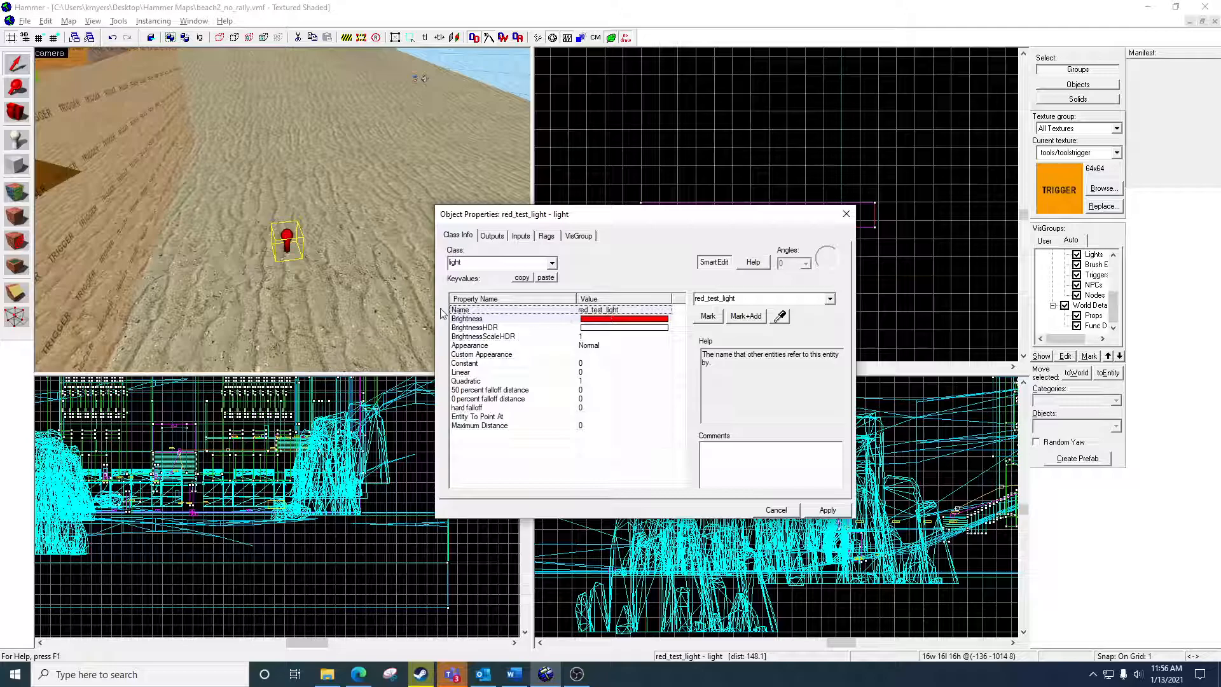
Enable the Initially dark flag on the red_test_light entity, apply it and close the properties
left_click(548, 237)
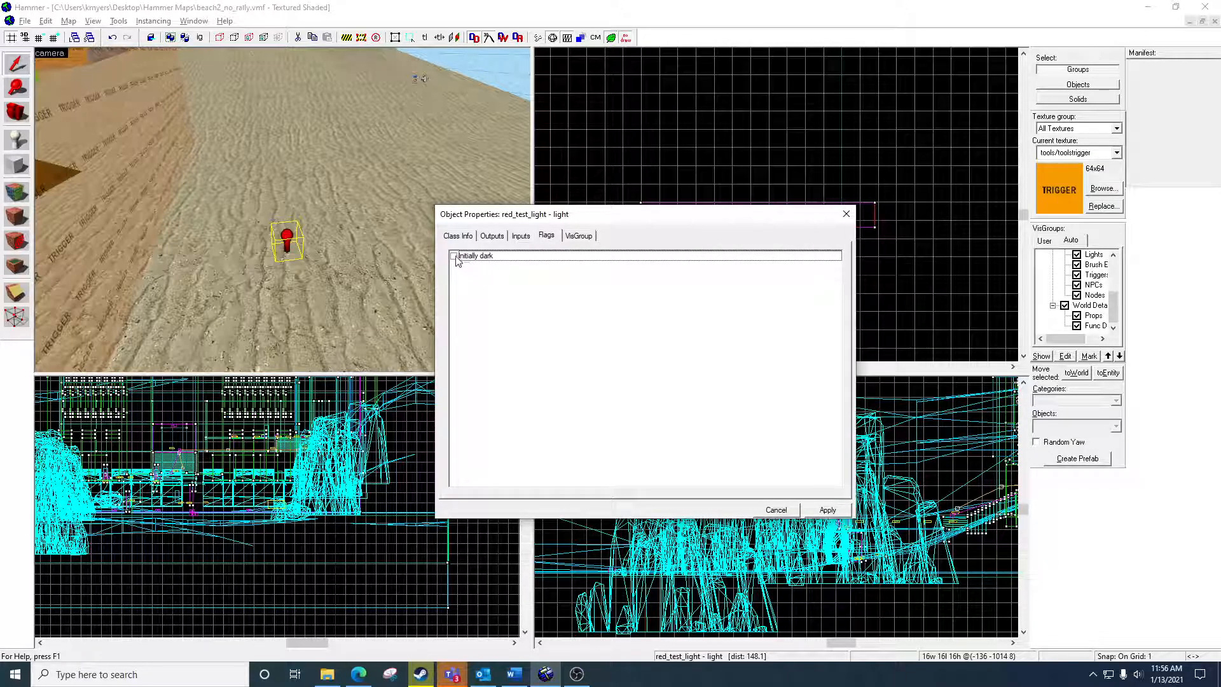
left_click(455, 257)
left_click(279, 265)
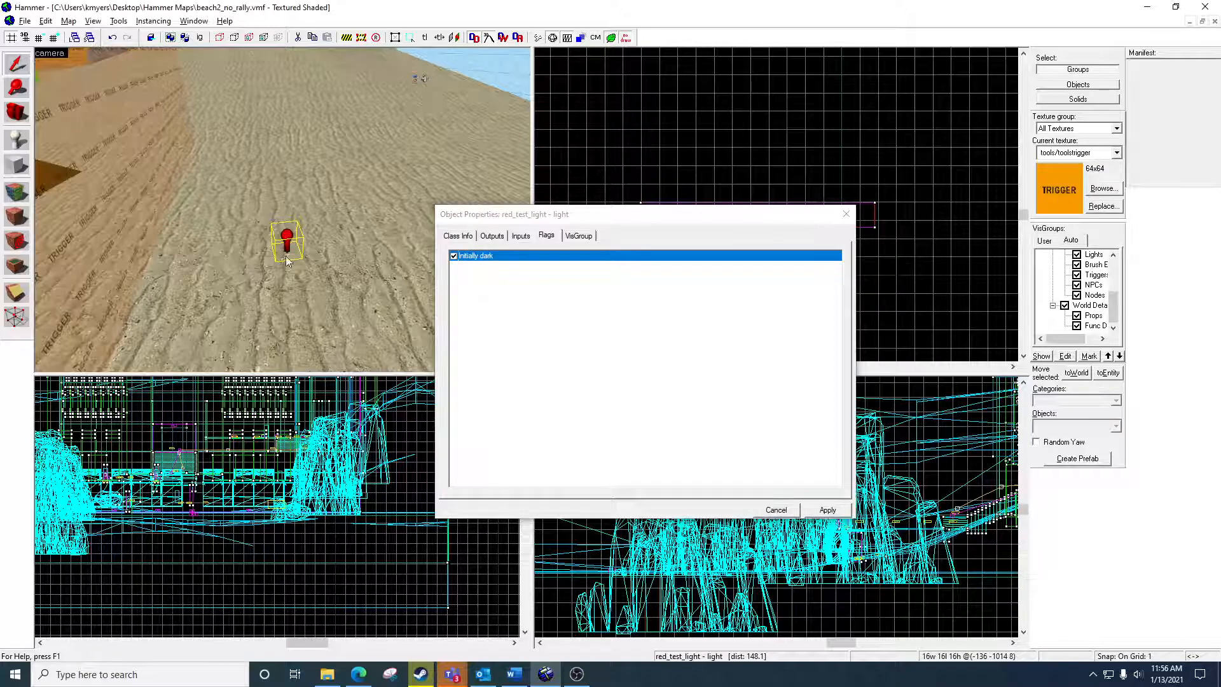
left_click(827, 510)
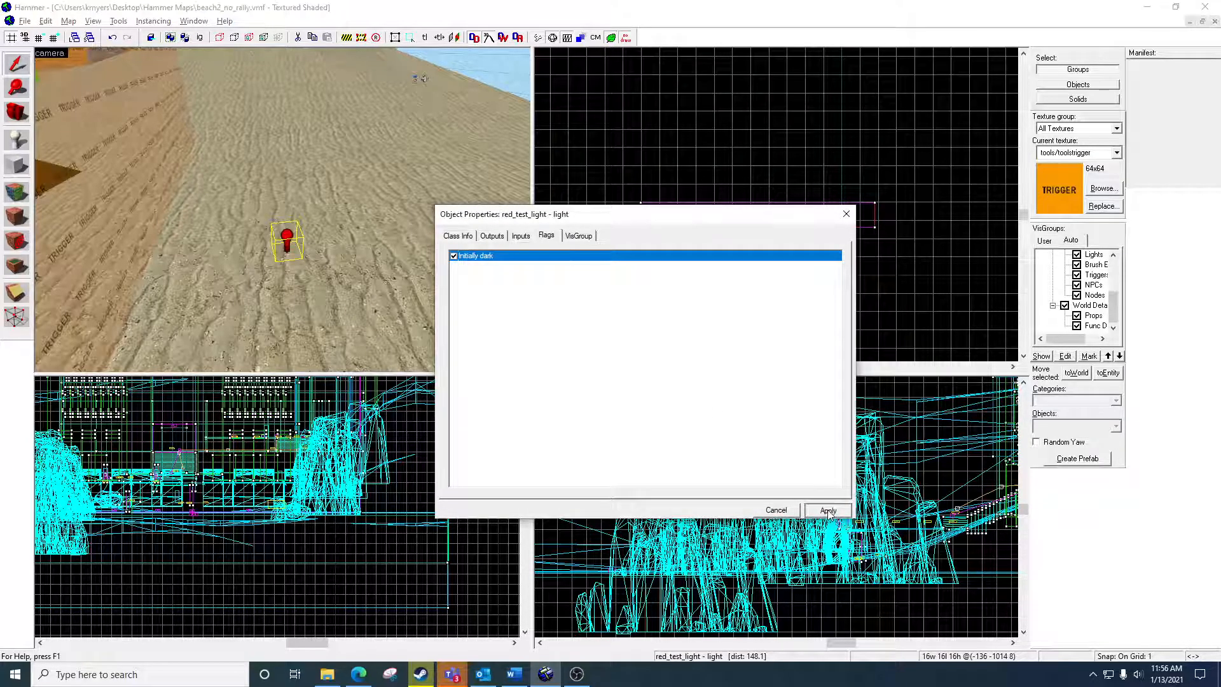
left_click(846, 213)
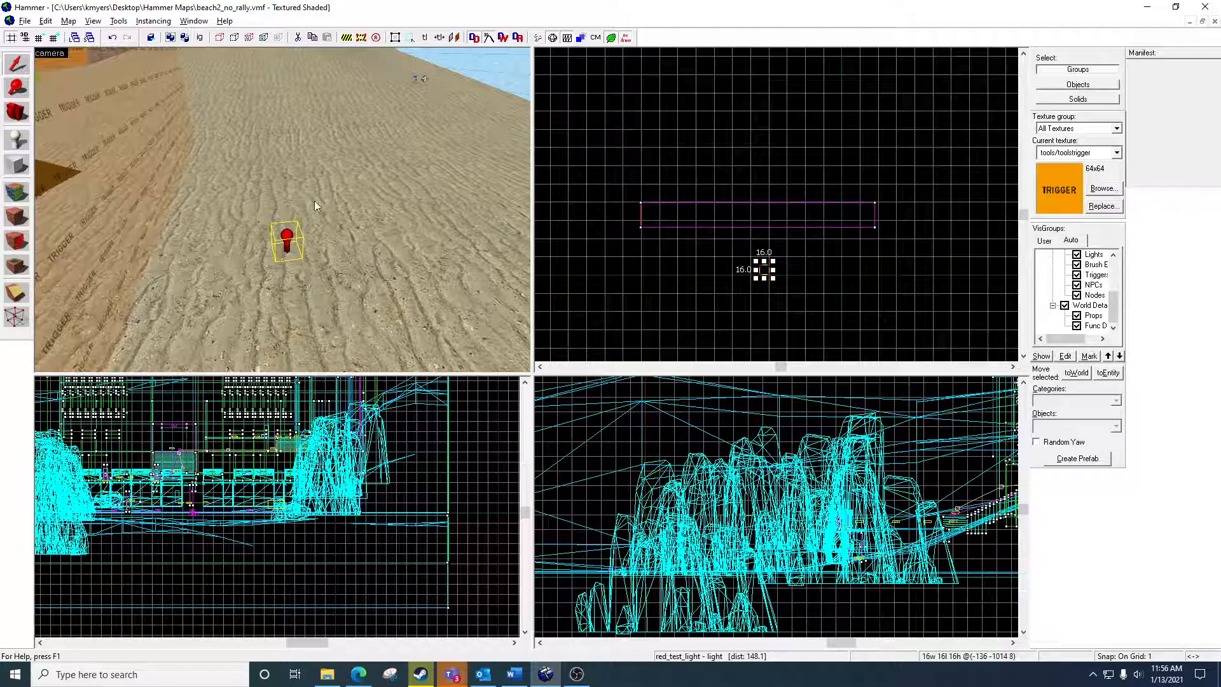
Add an output named OnStartTouch to the trigger_demo entity and save the map
left_click(116, 136)
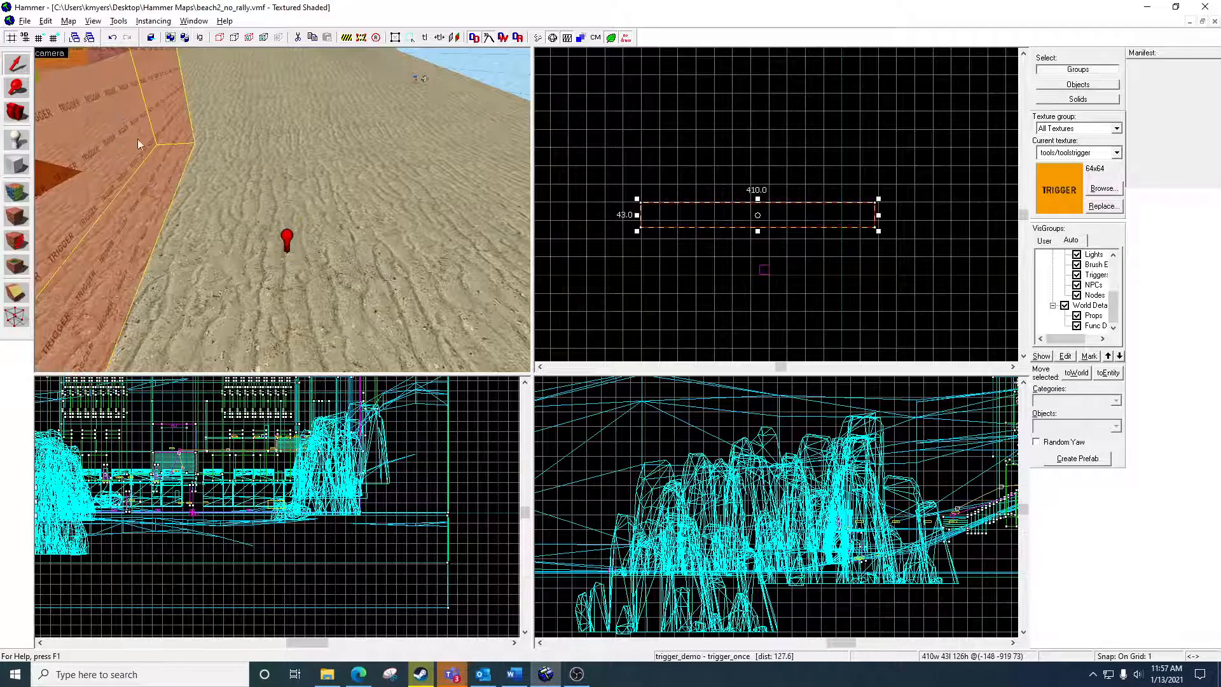
key("alt+Return")
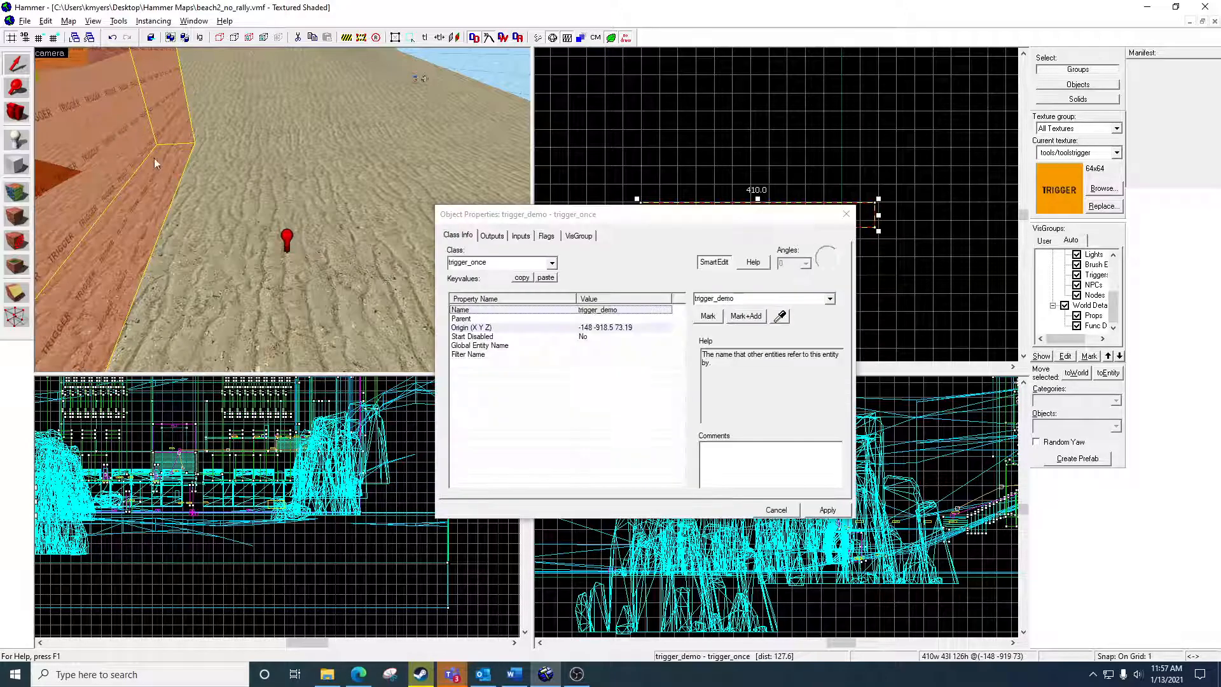
left_click_drag(611, 214, 719, 145)
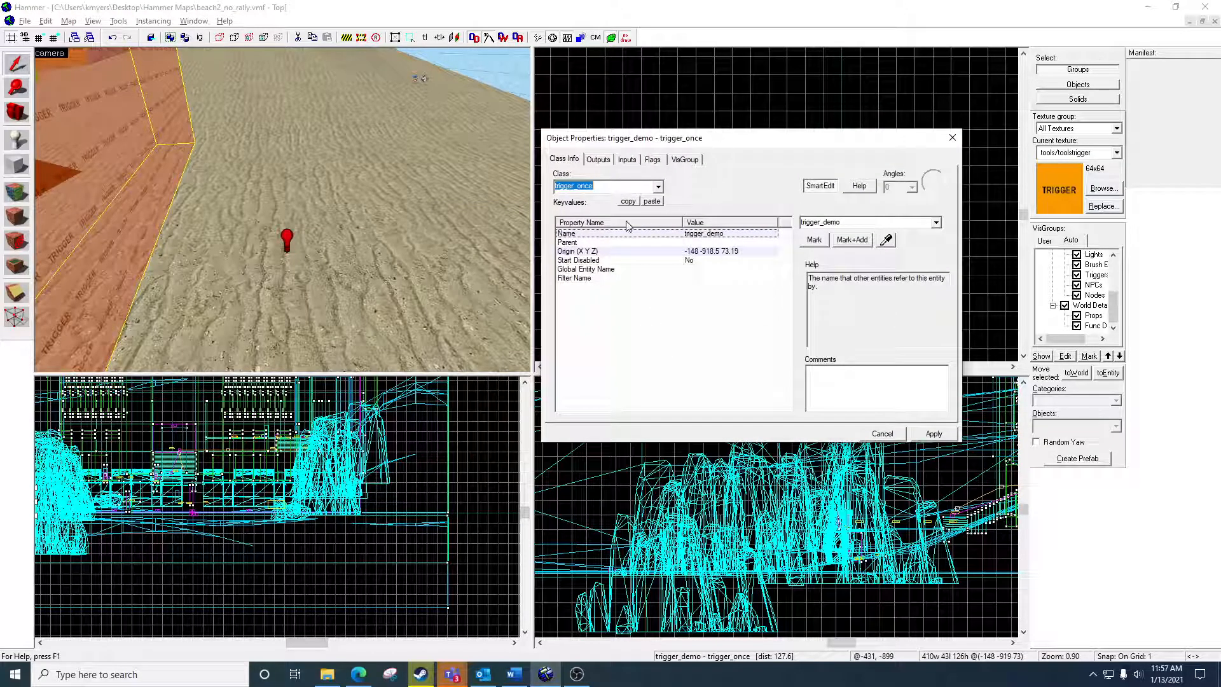
left_click(598, 161)
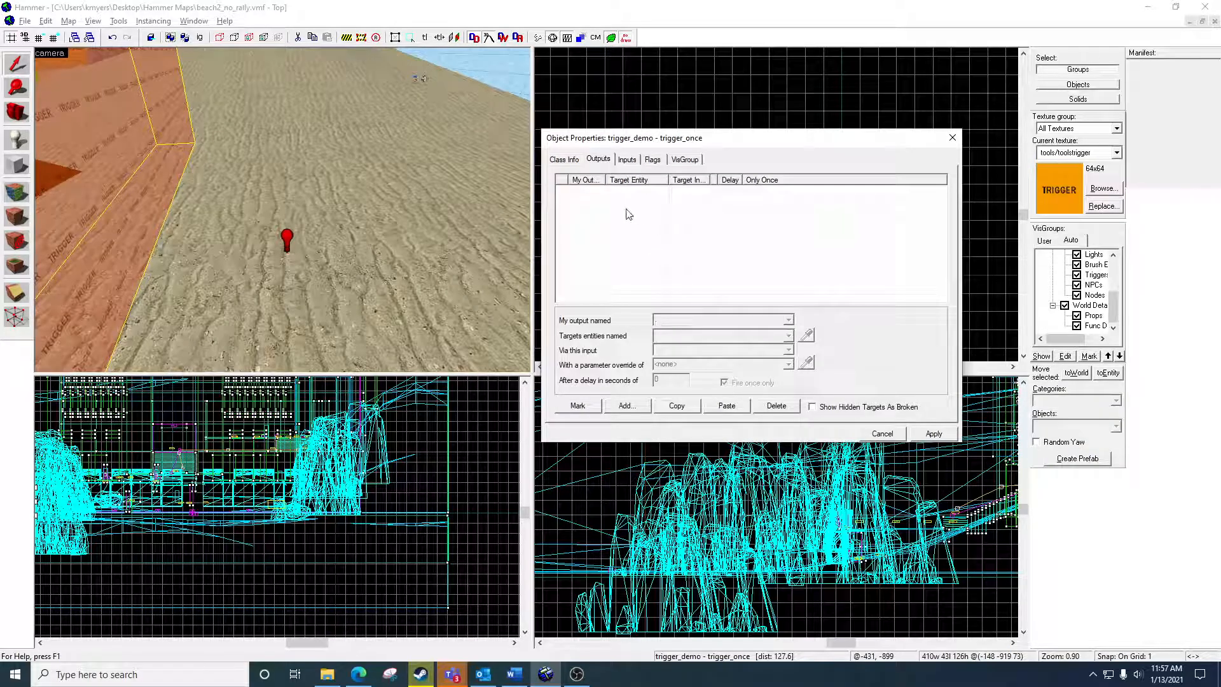
left_click(625, 407)
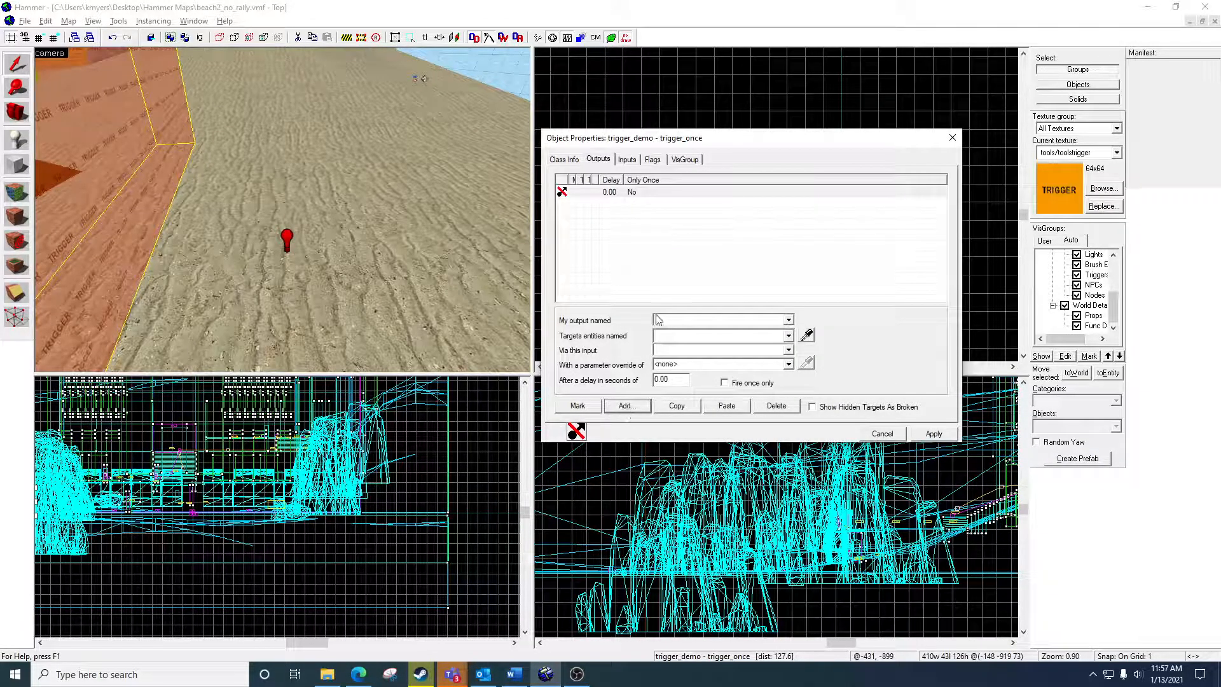
left_click(788, 320)
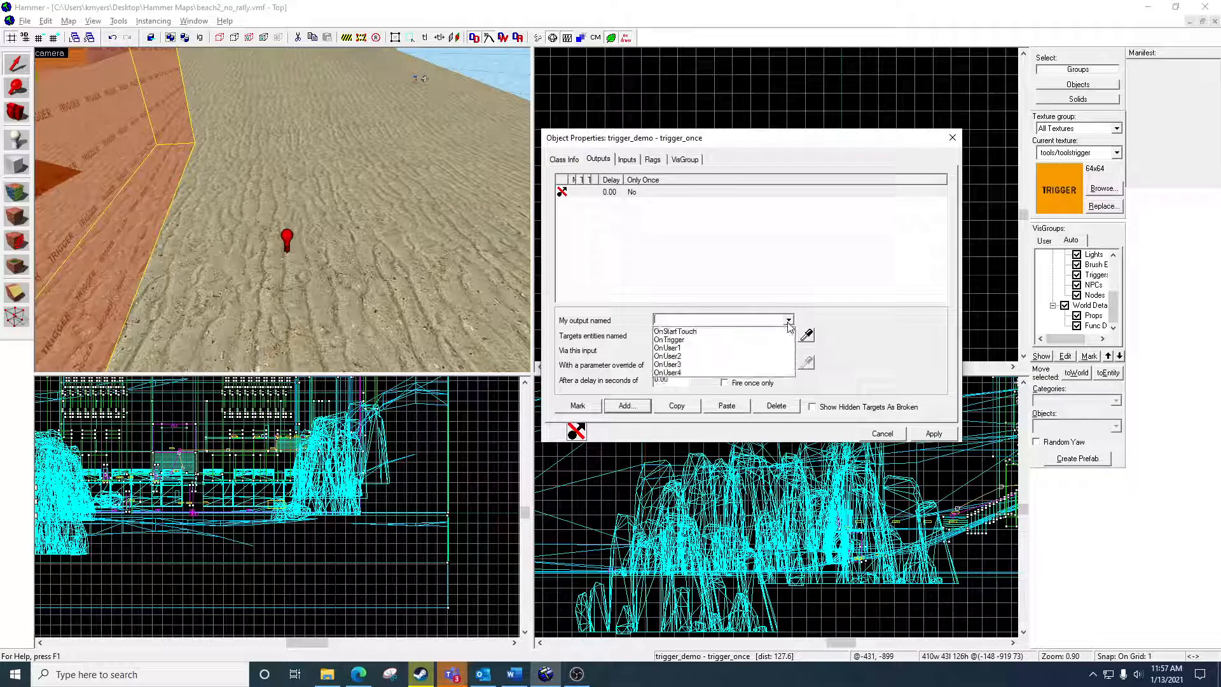
left_click(693, 332)
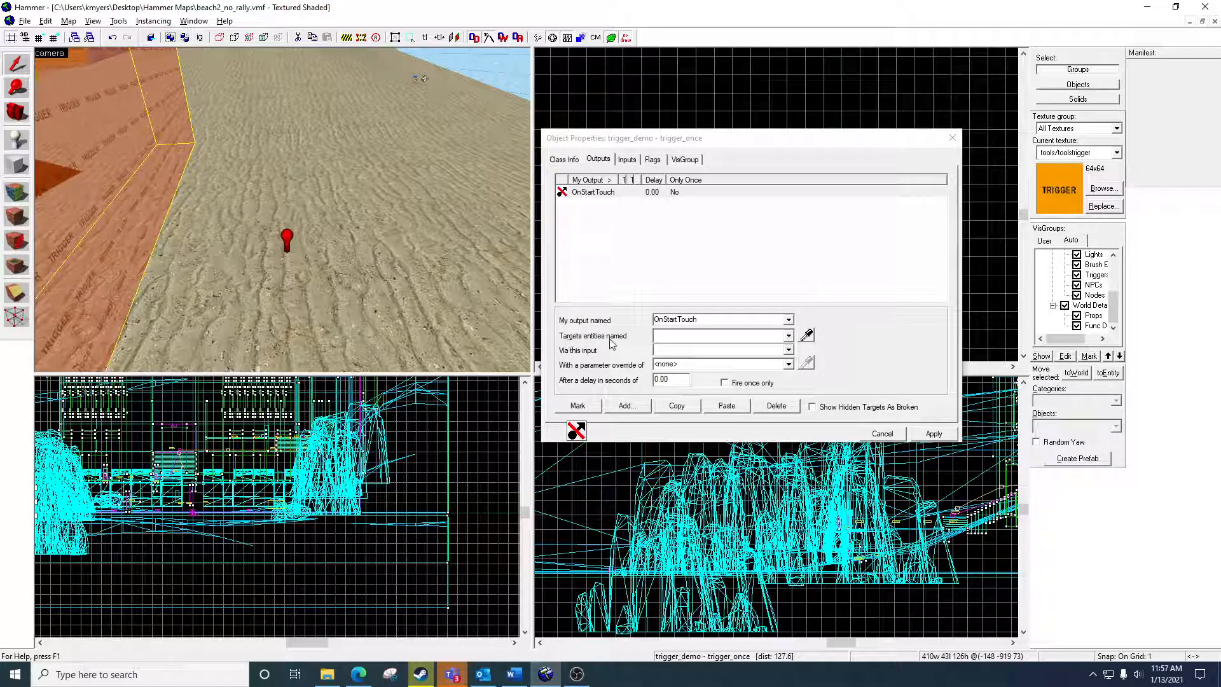
key("ctrl+s")
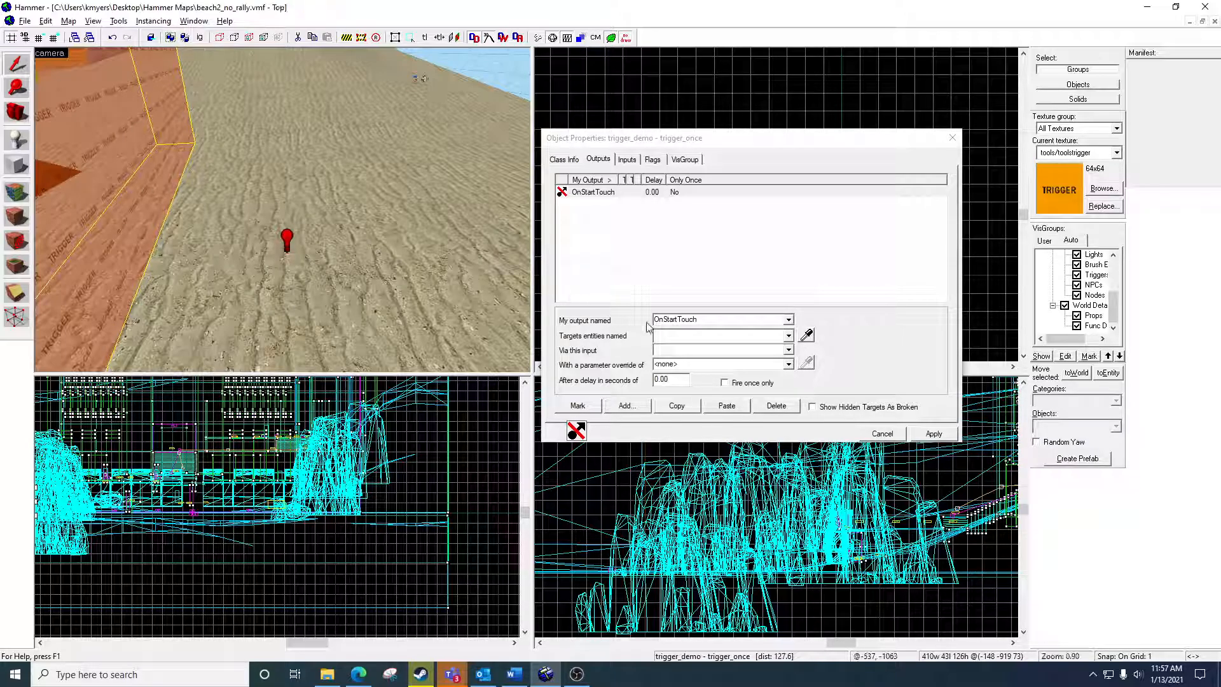
Set red_test_light as the target entity of the trigger's OnStartTouch output
left_click(789, 335)
scroll(741, 357, "down", 10)
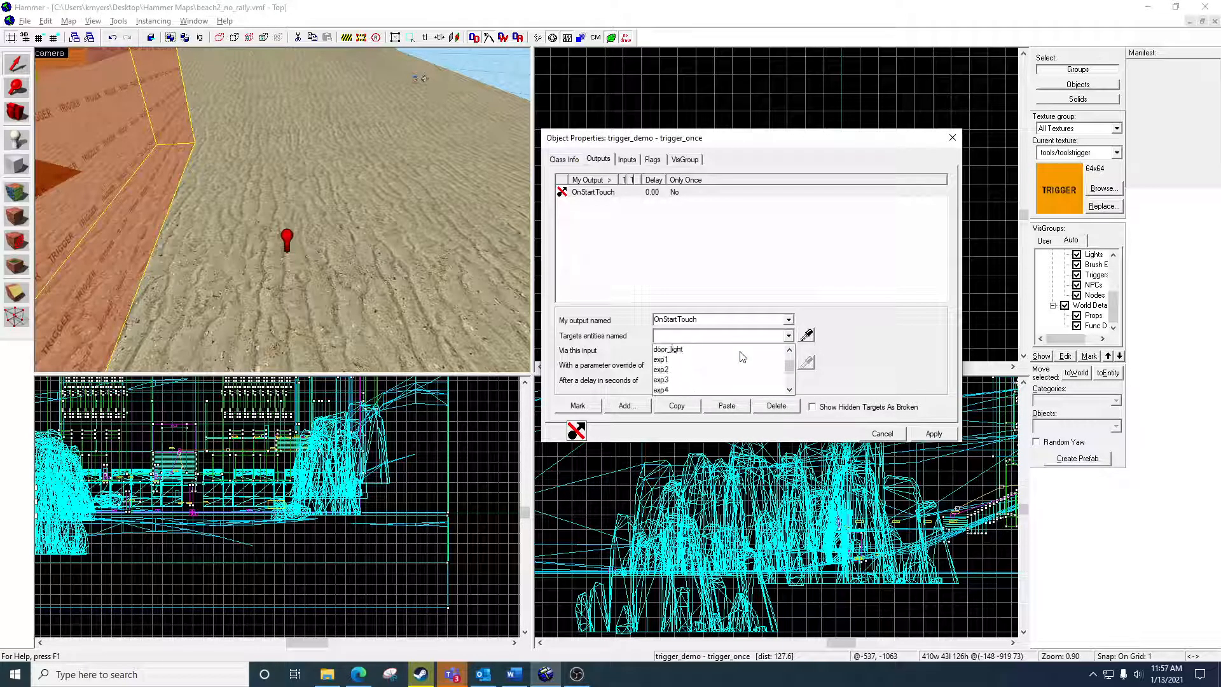
scroll(741, 357, "down", 6)
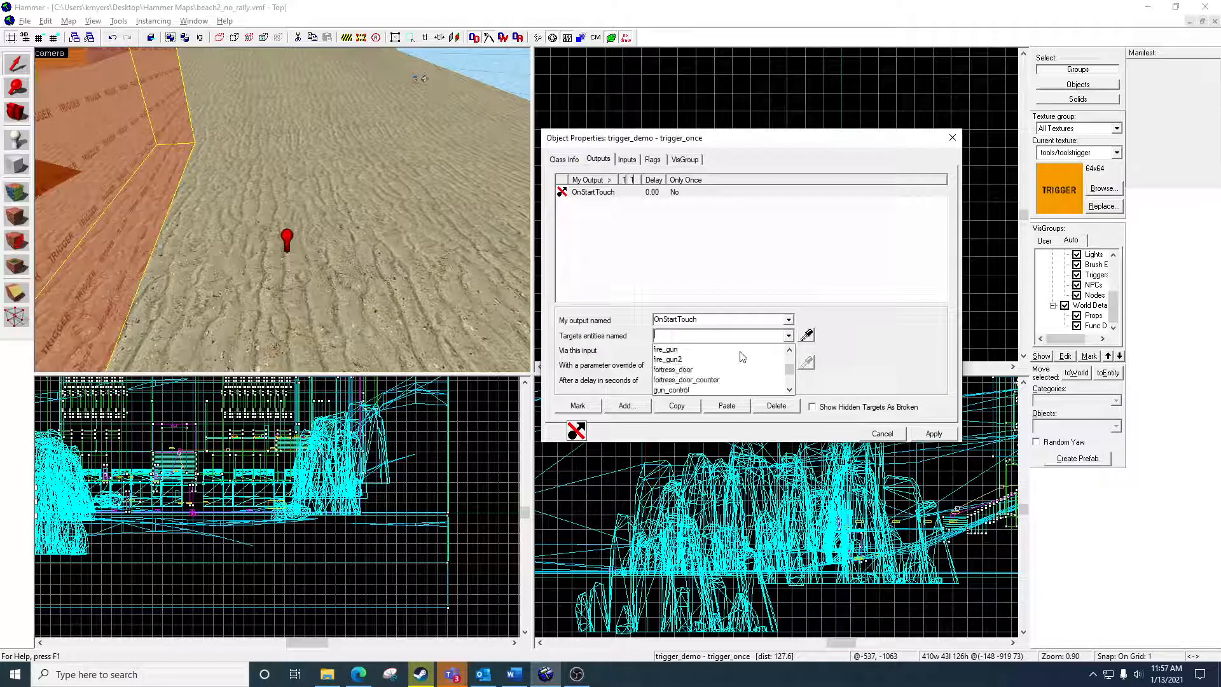
scroll(741, 357, "down", 6)
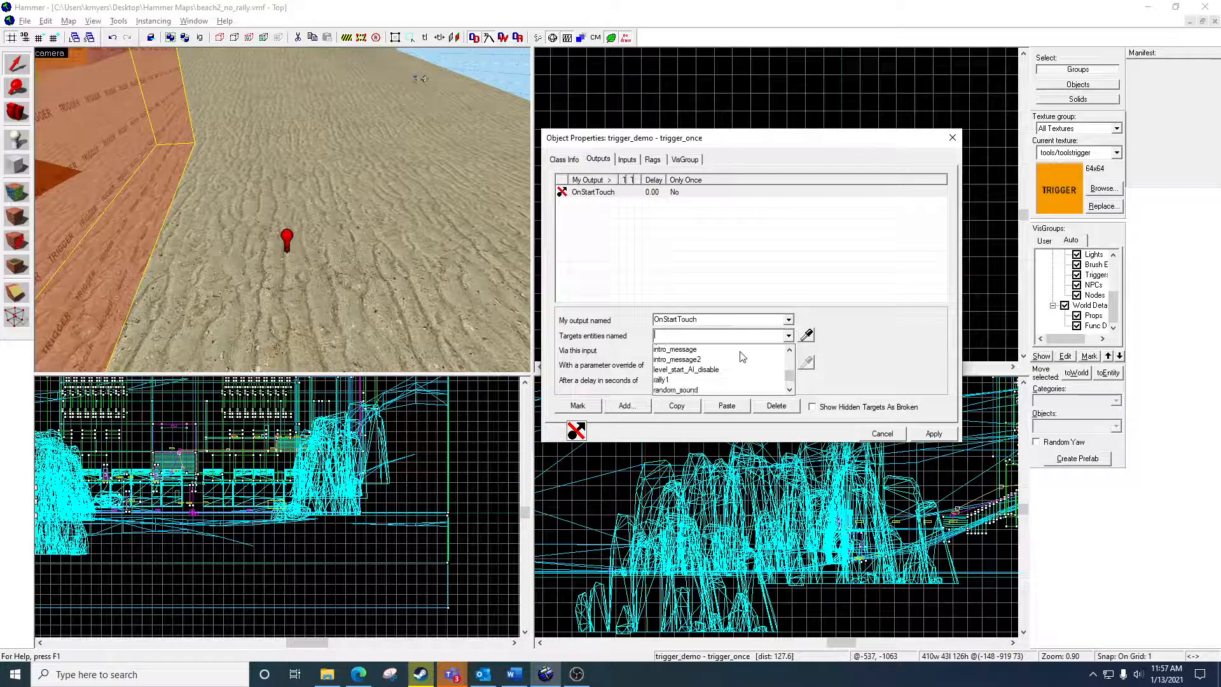
scroll(742, 357, "down", 6)
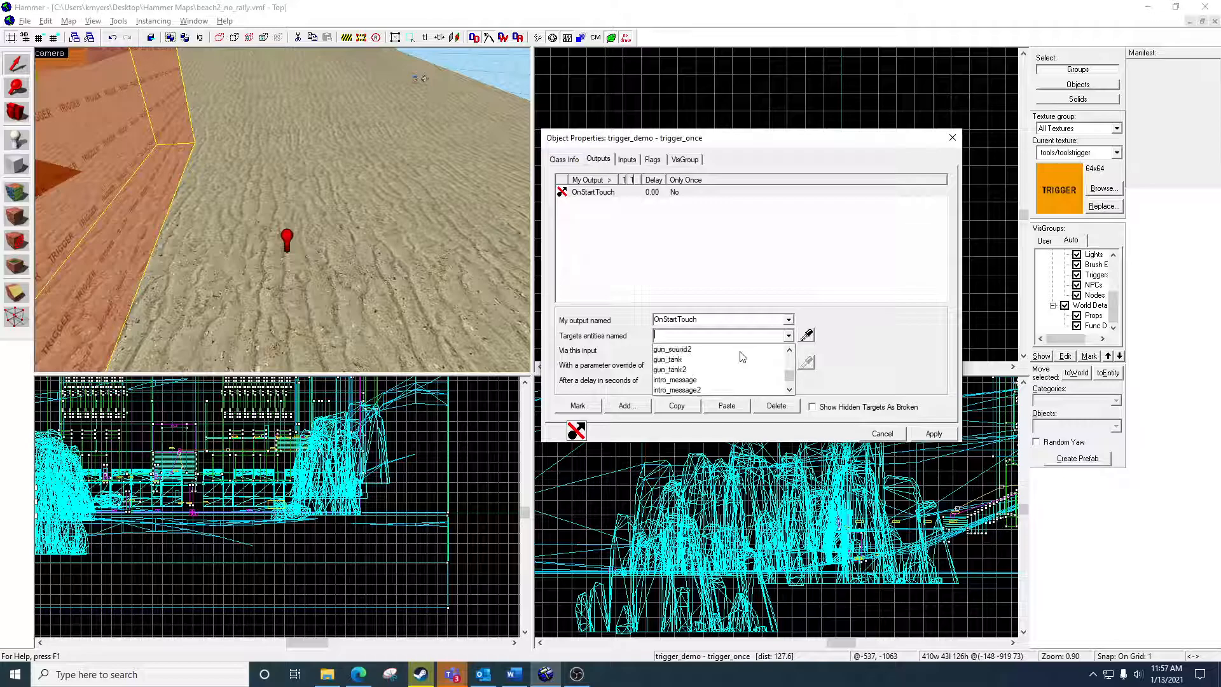
scroll(741, 357, "down", 1)
scroll(741, 357, "up", 1)
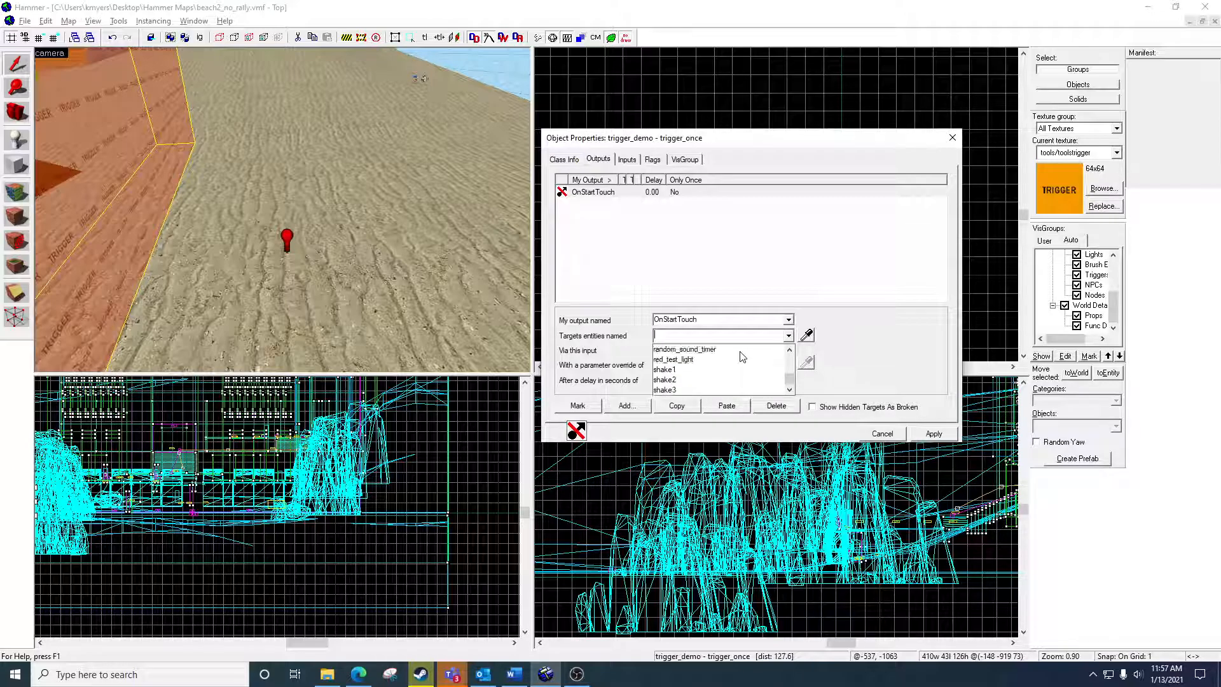
left_click(678, 364)
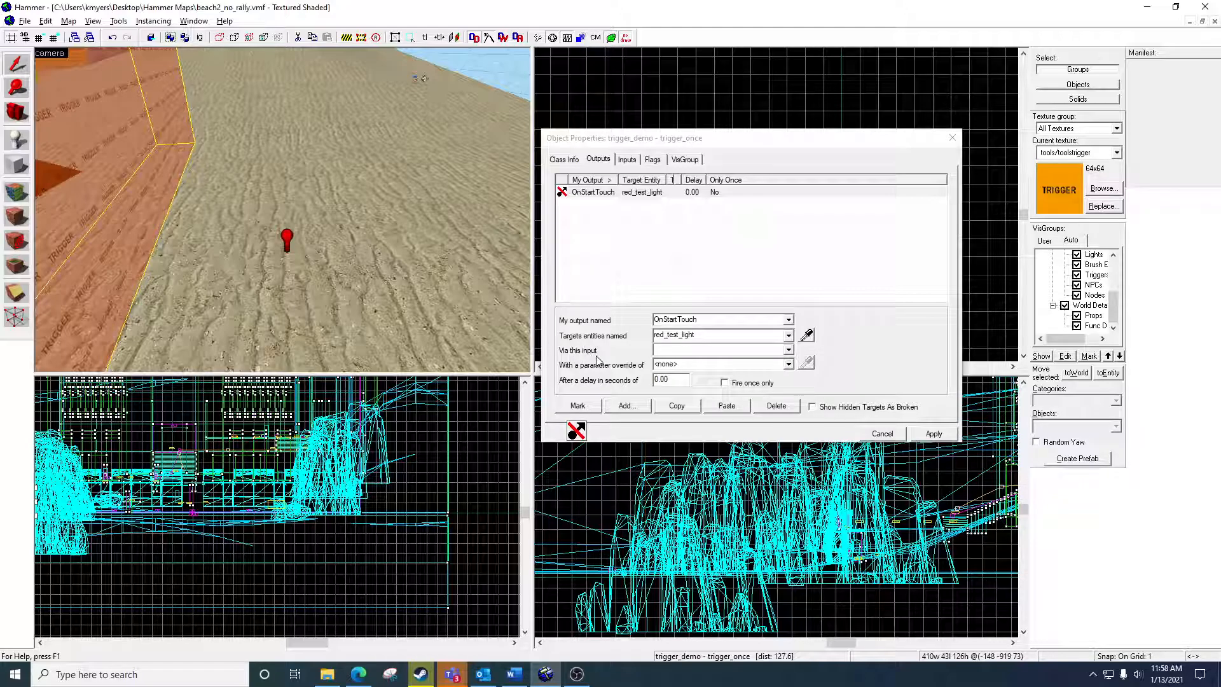
Set the OnStartTouch output's input to TurnOn, apply it and close the trigger's properties
left_click(789, 351)
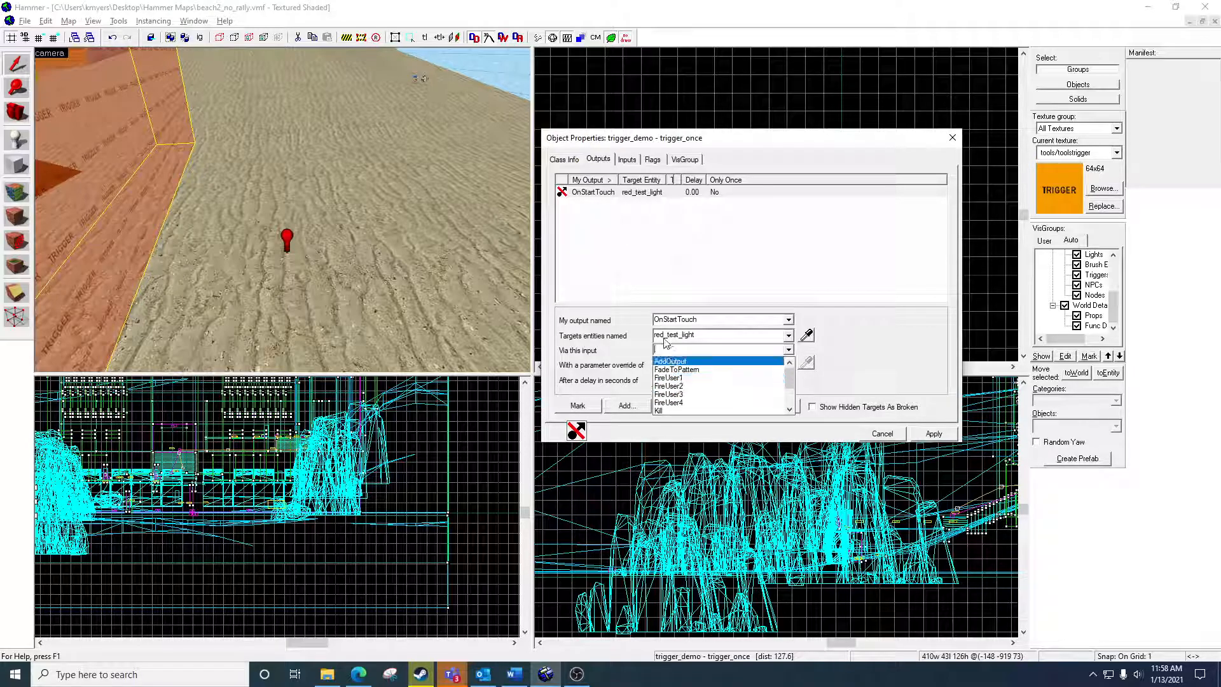
left_click(688, 335)
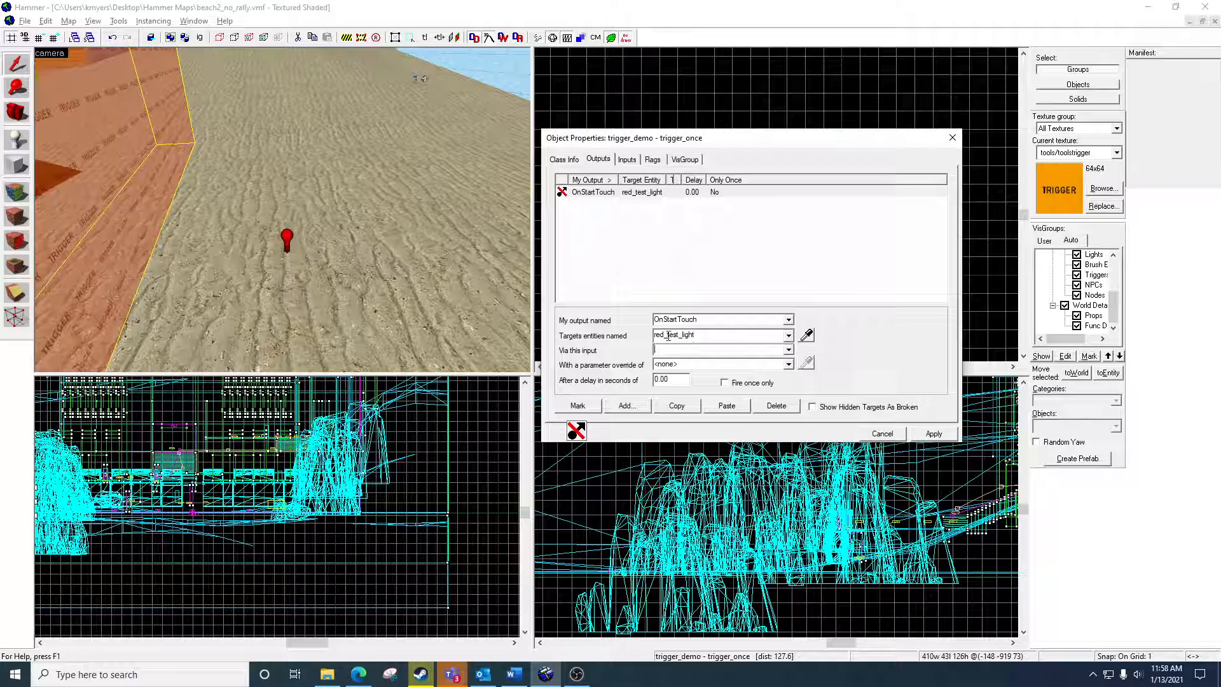
left_click(789, 351)
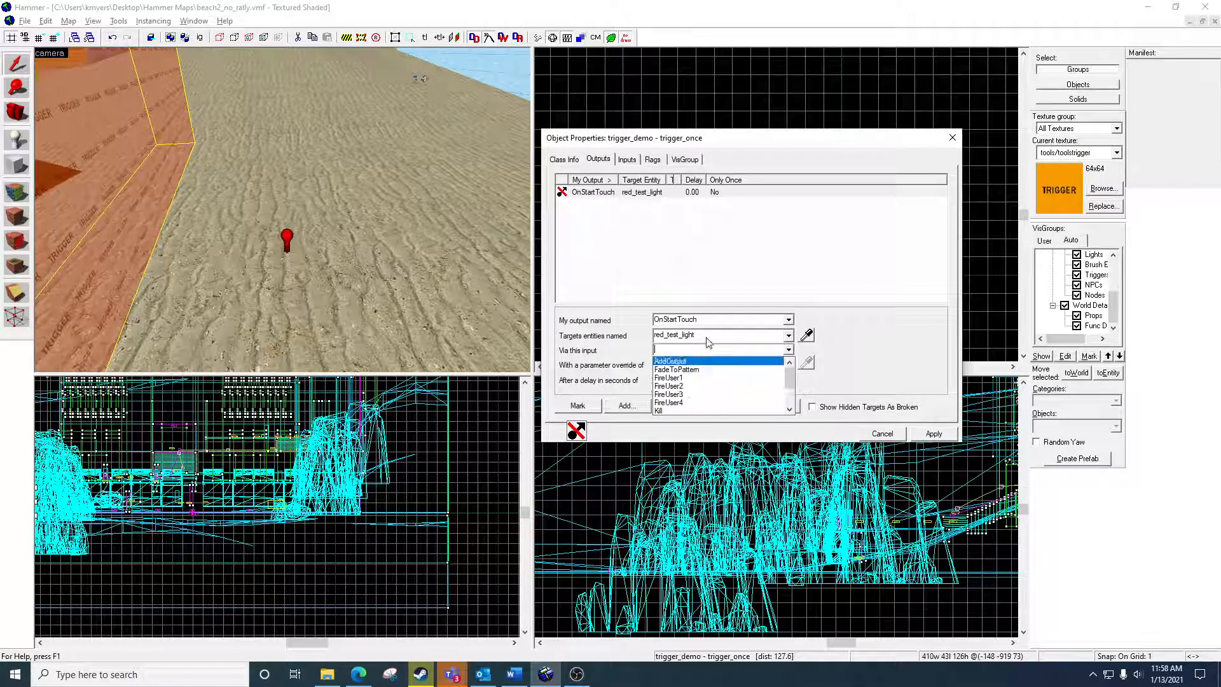
left_click(708, 343)
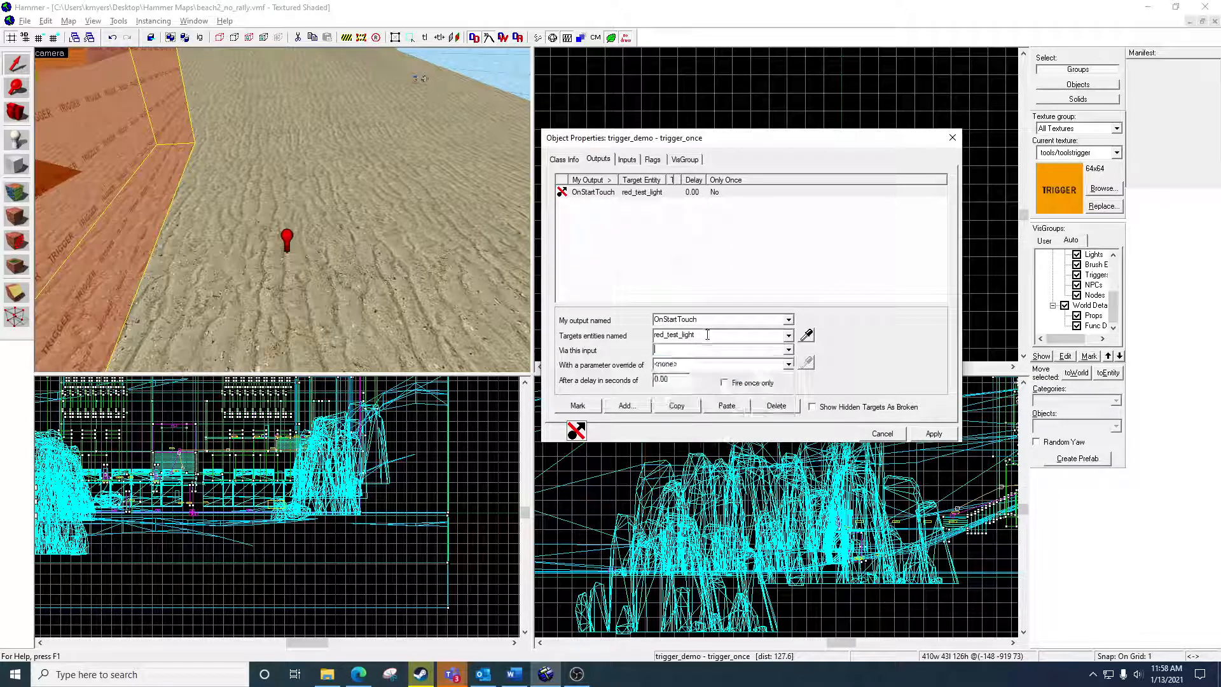
left_click(790, 351)
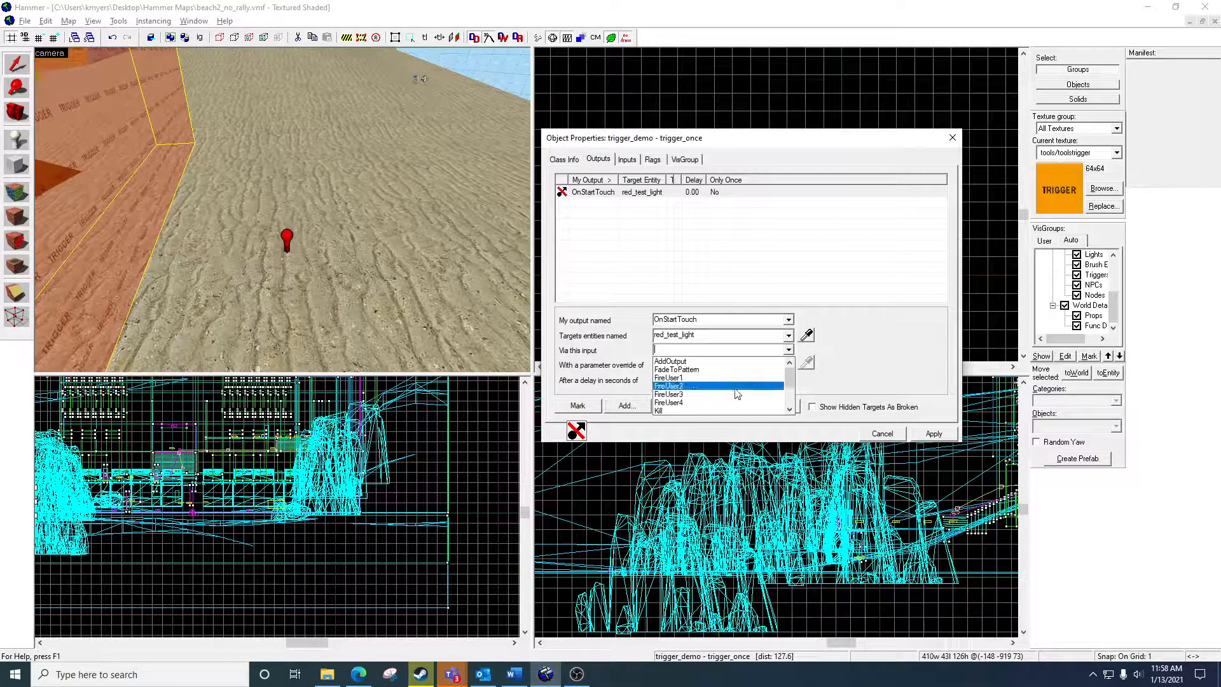
left_click_drag(792, 379, 793, 395)
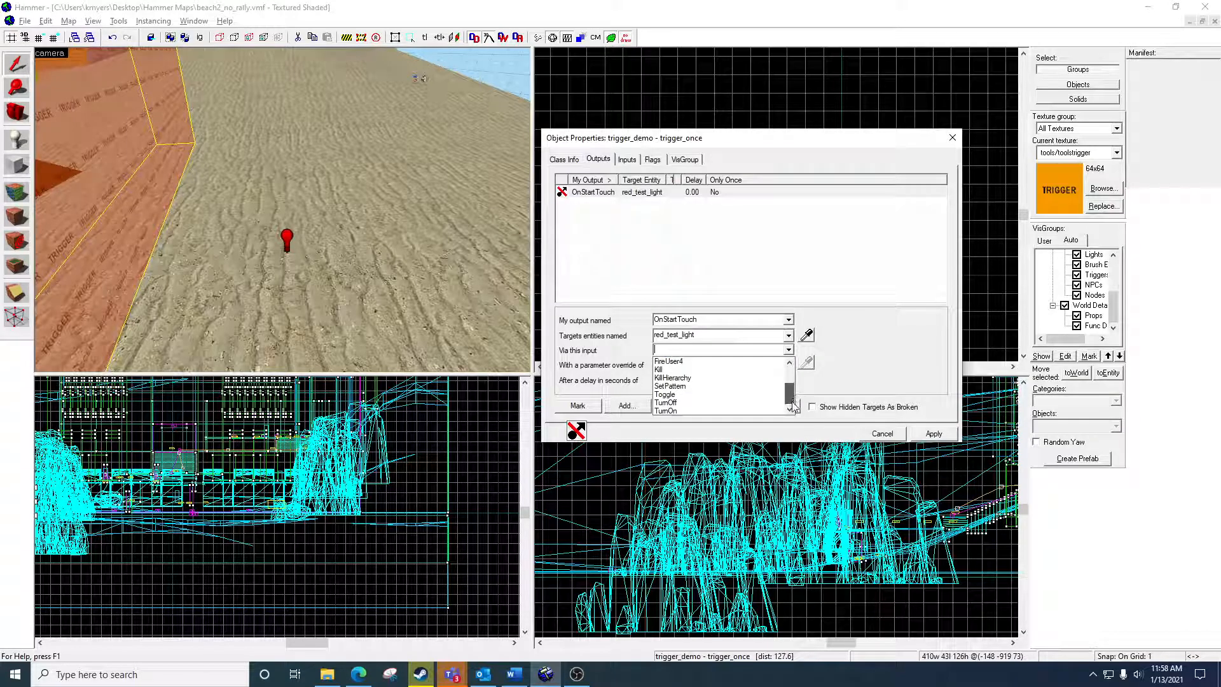
left_click(673, 412)
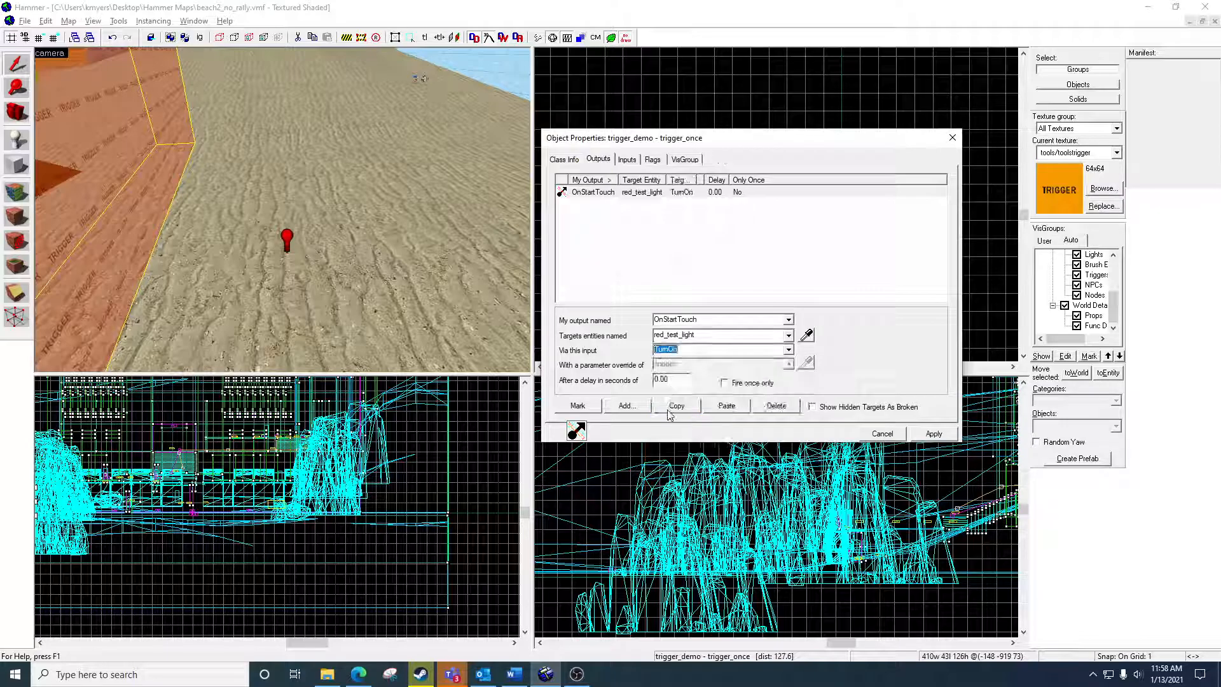
left_click(934, 433)
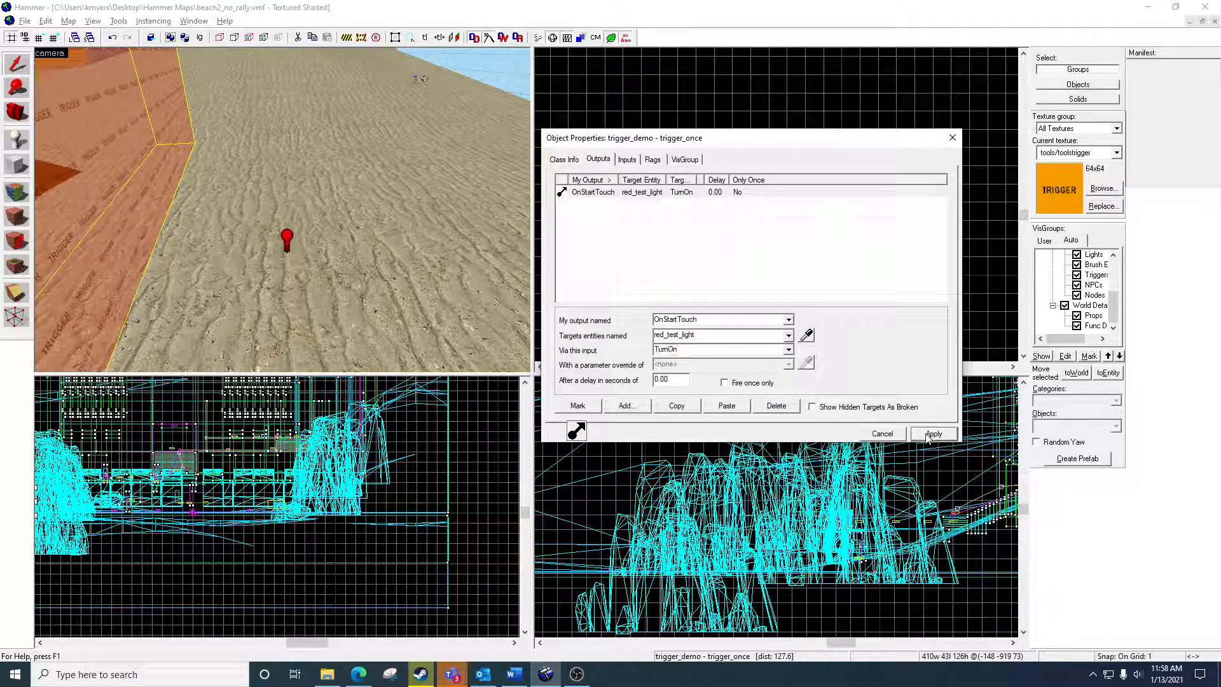
left_click(952, 138)
Inspect the red light entity's incoming connections, outputs and class info, and close its properties
double_click(287, 240)
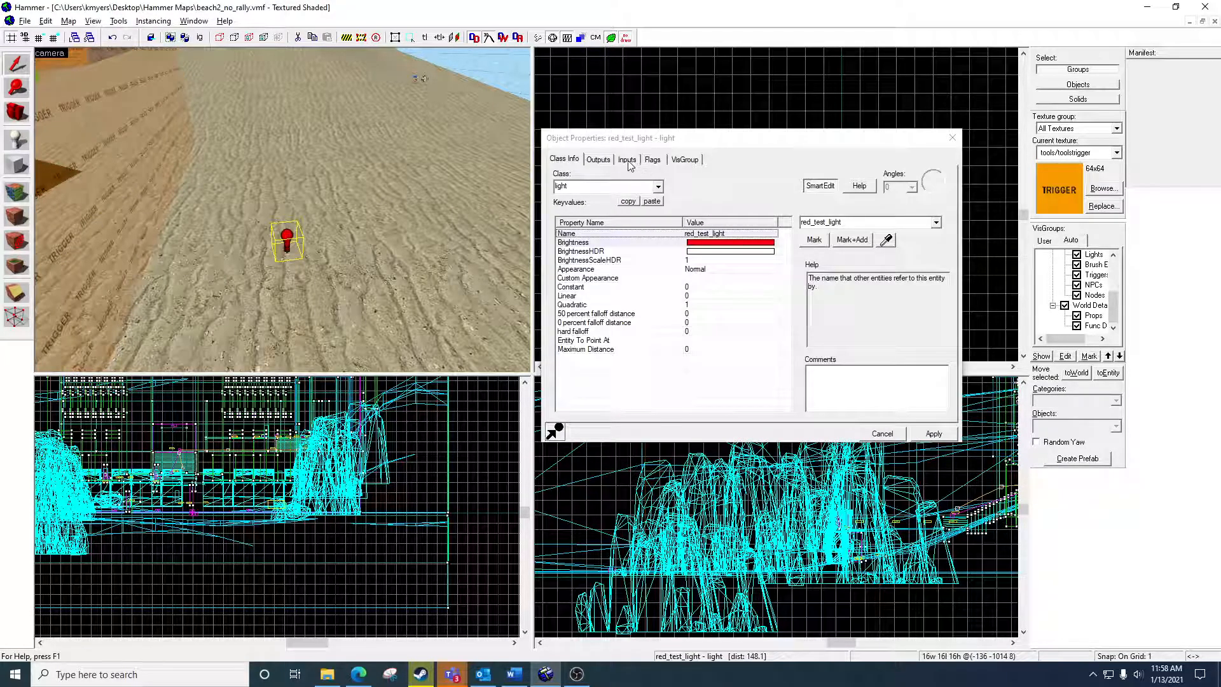
left_click(628, 162)
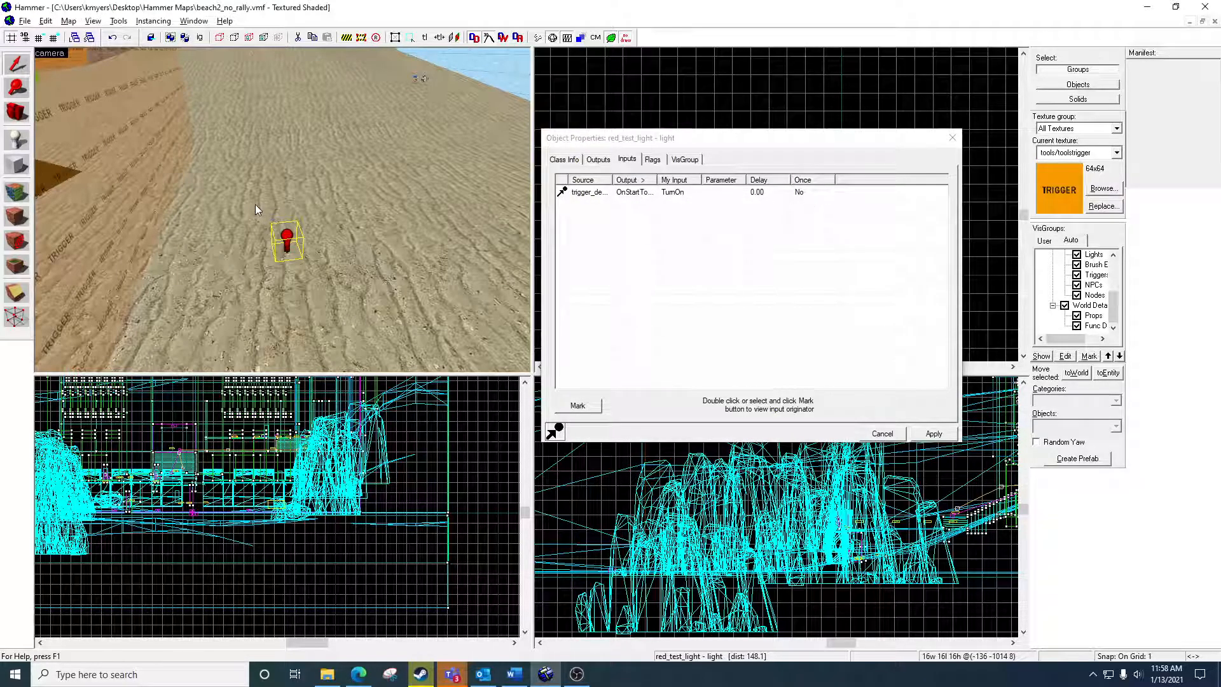
left_click(604, 164)
left_click(567, 163)
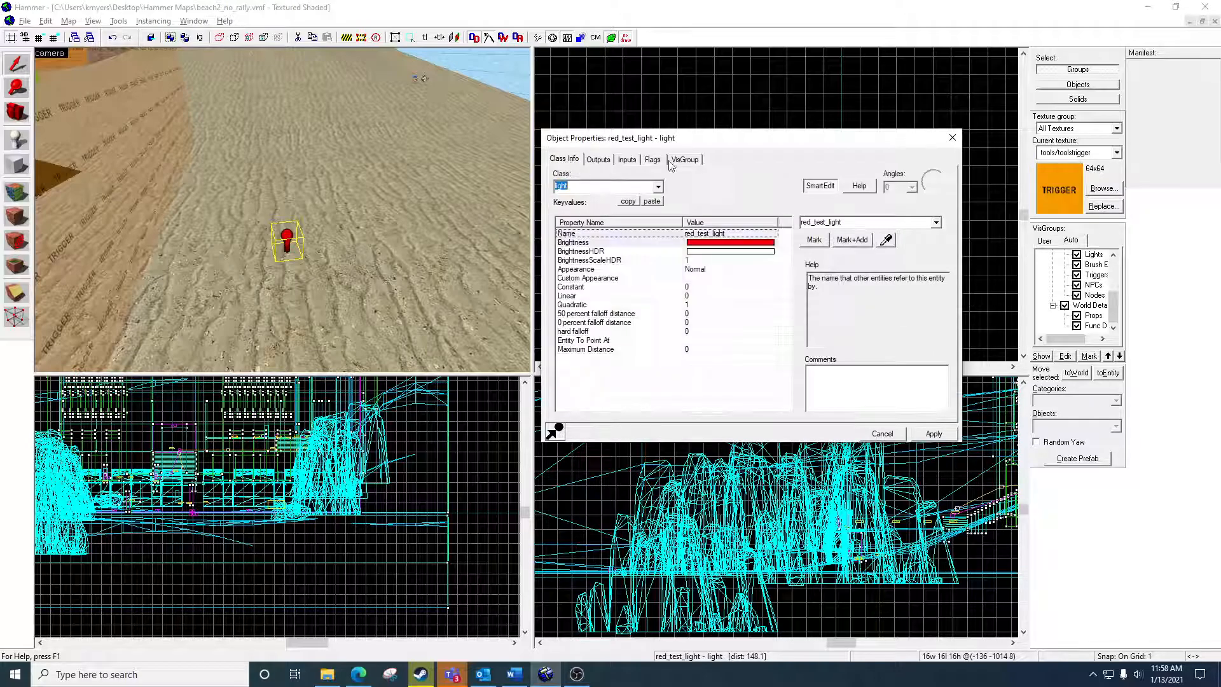
left_click(952, 139)
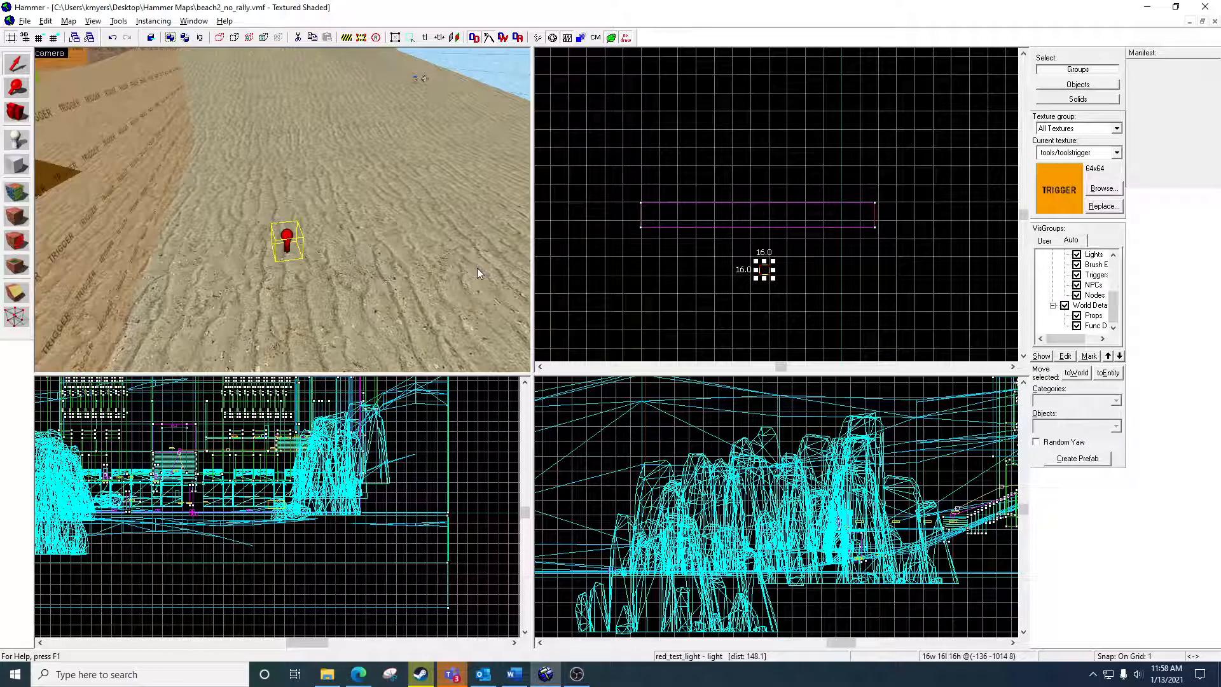
Run the map in Half-Life 2 and skip the intro
key("F9")
left_click(618, 445)
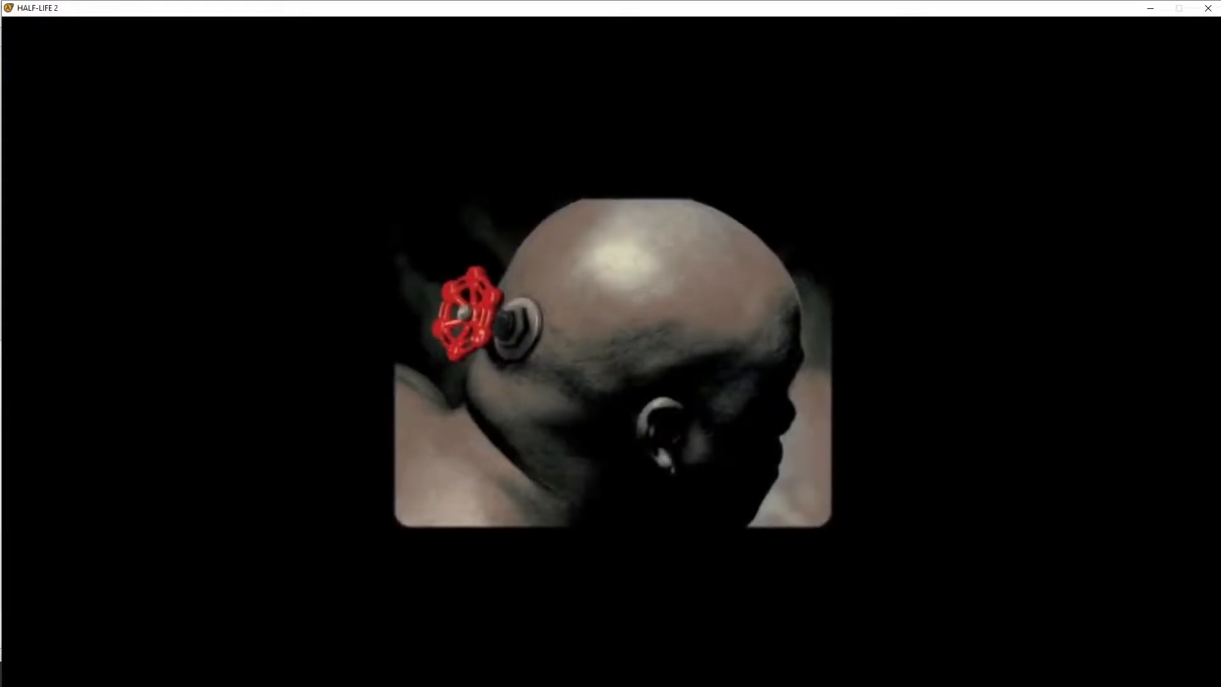
key("Escape")
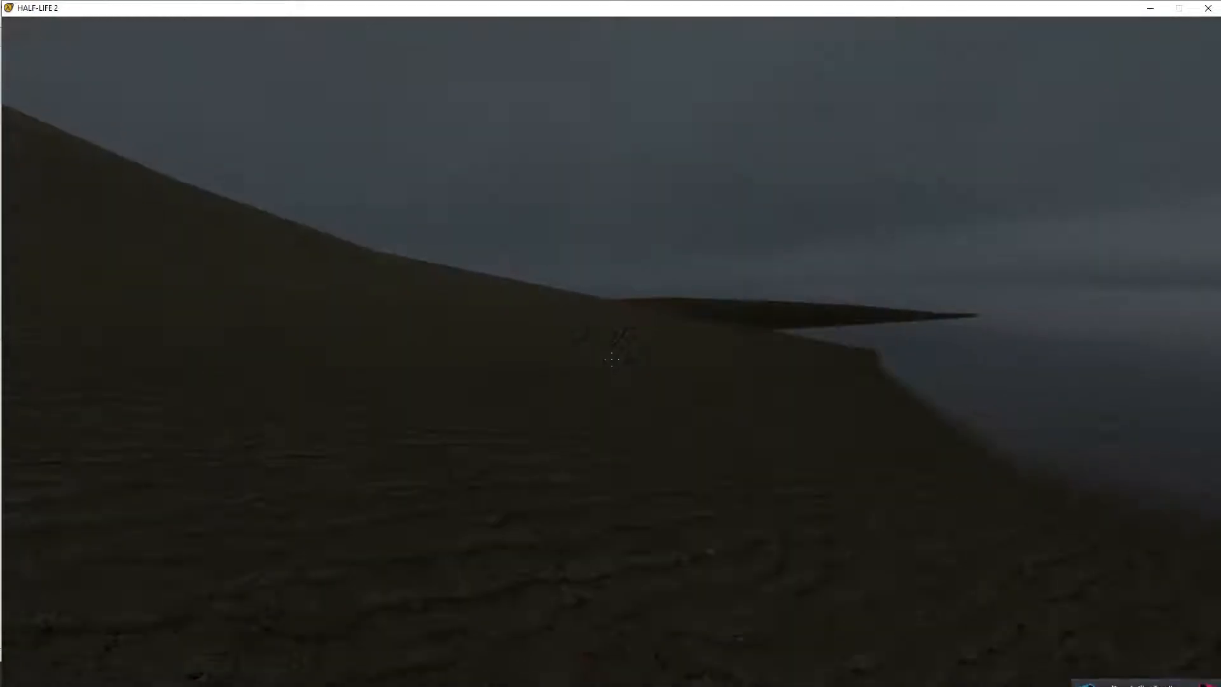
Walk forward along the beach through the trigger to test the red light, and pause the game
key("w")
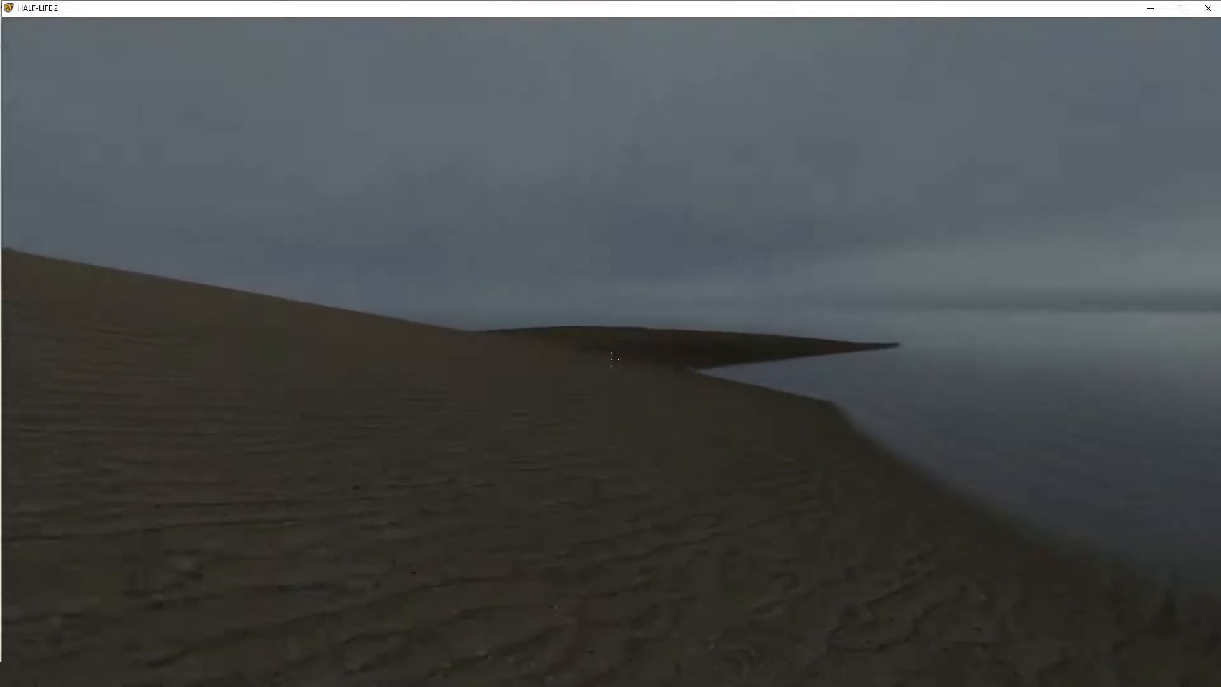
key("w")
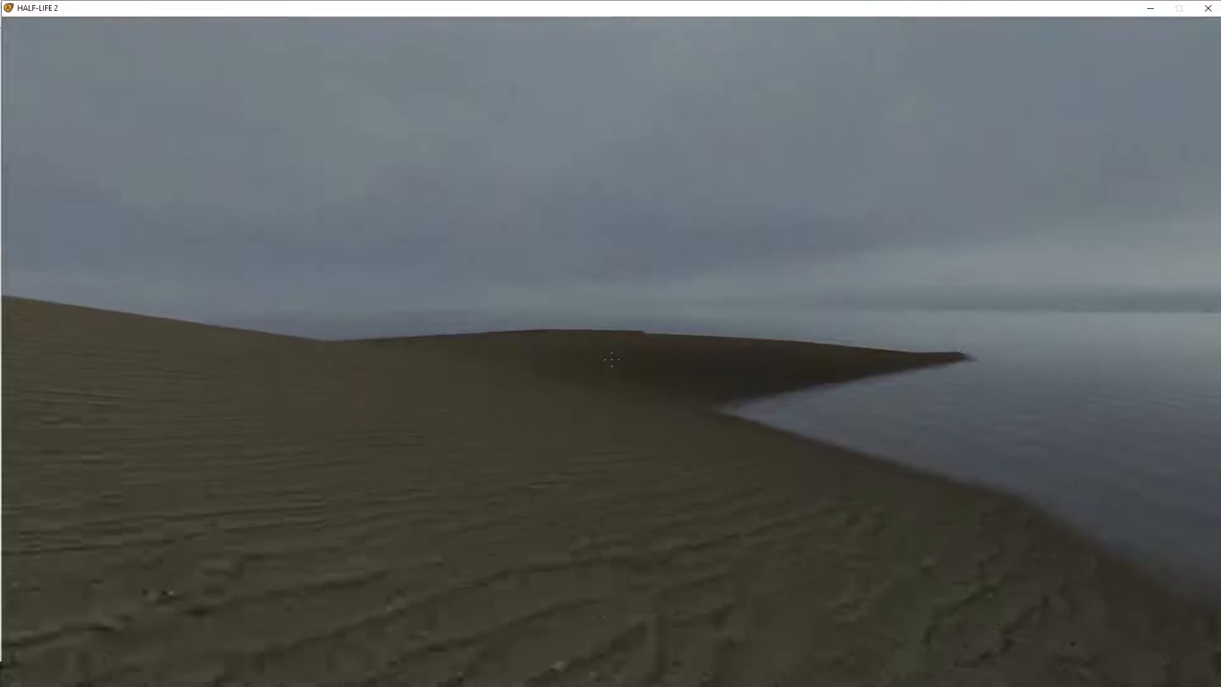
key("w")
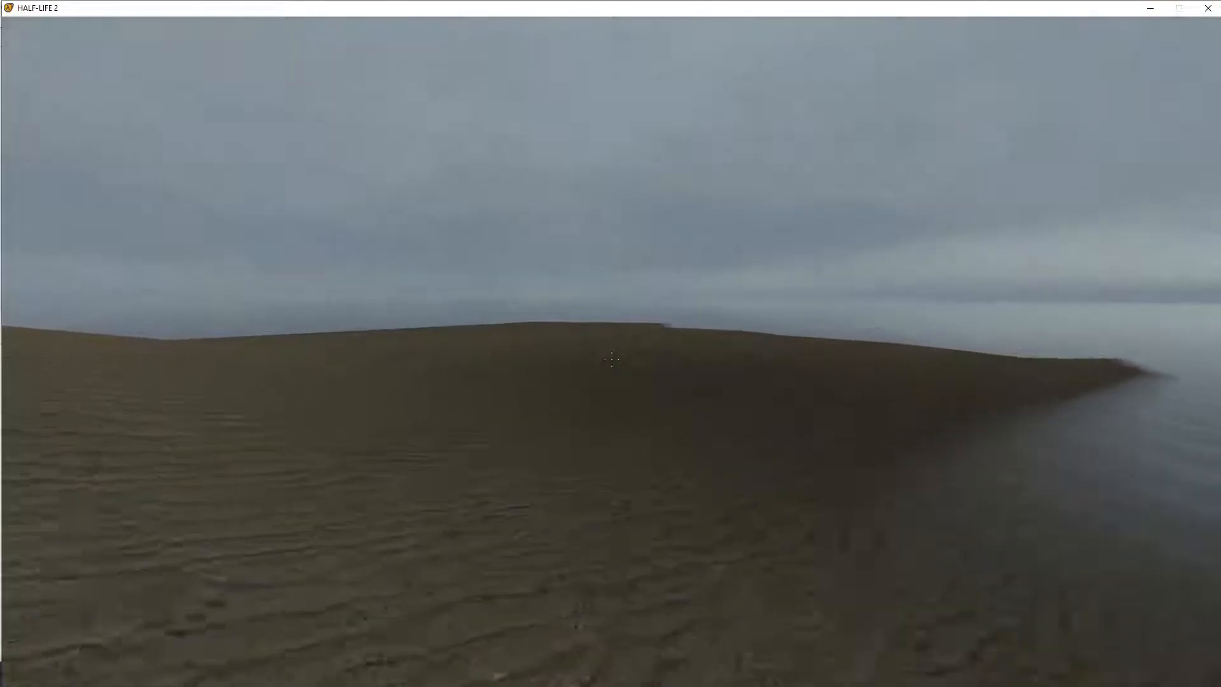
key("w")
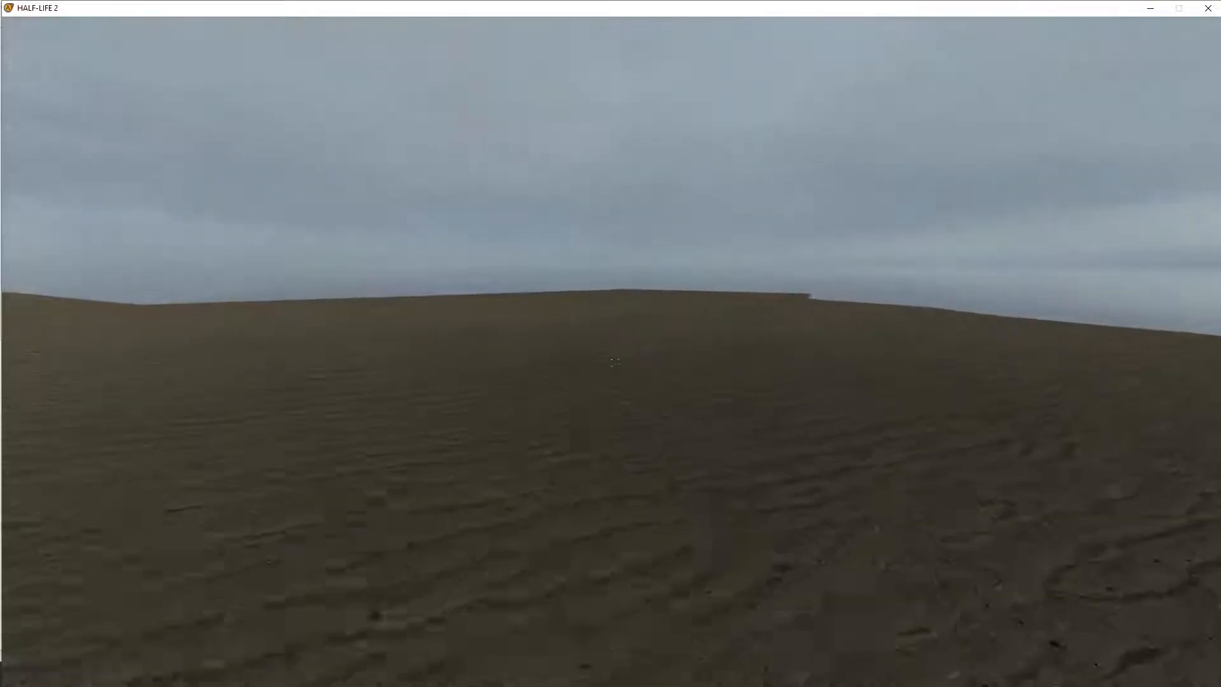
key("w")
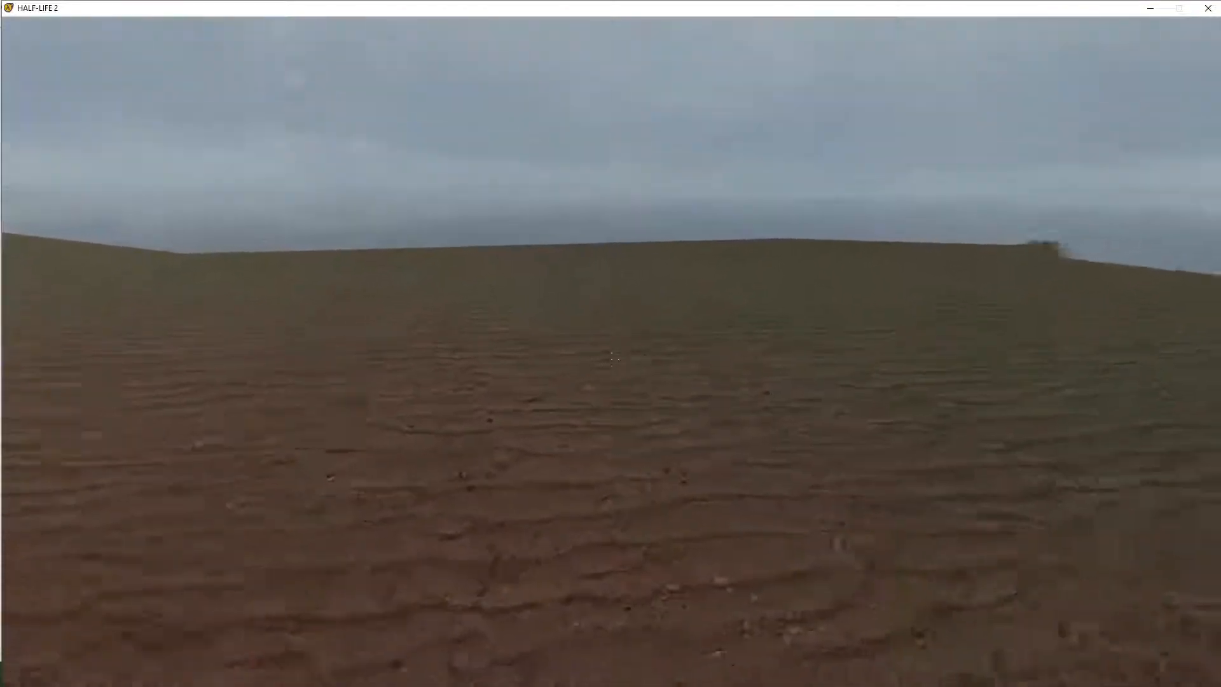
key("w")
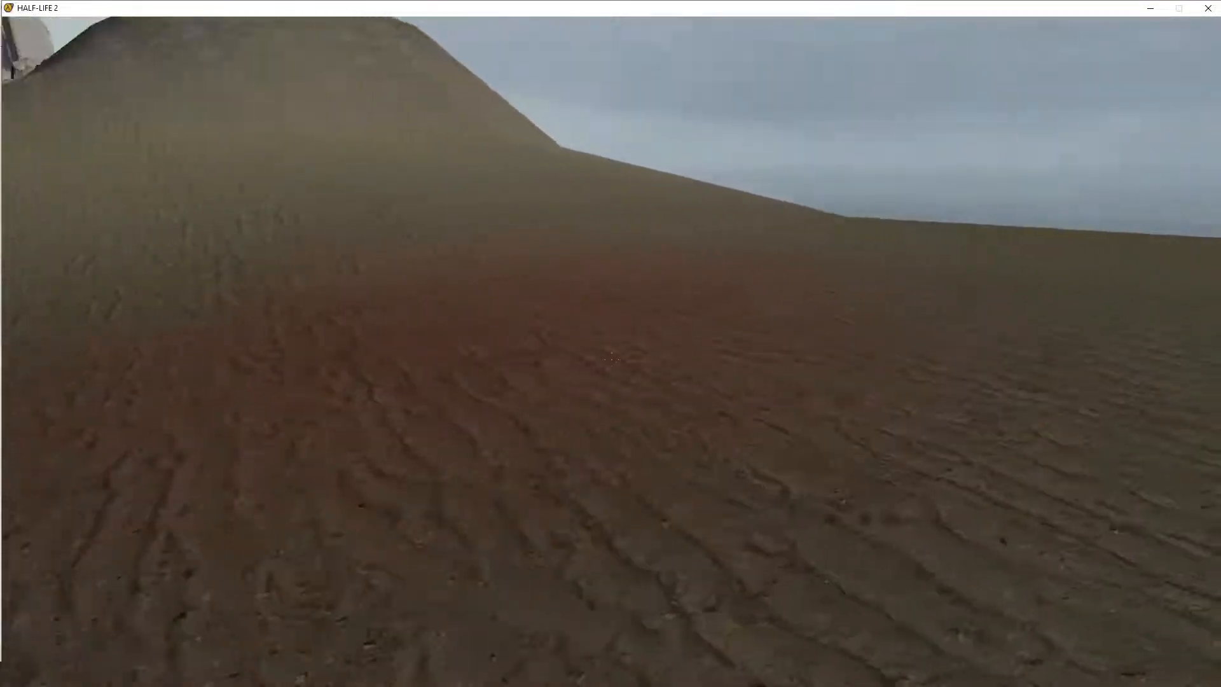
key("w")
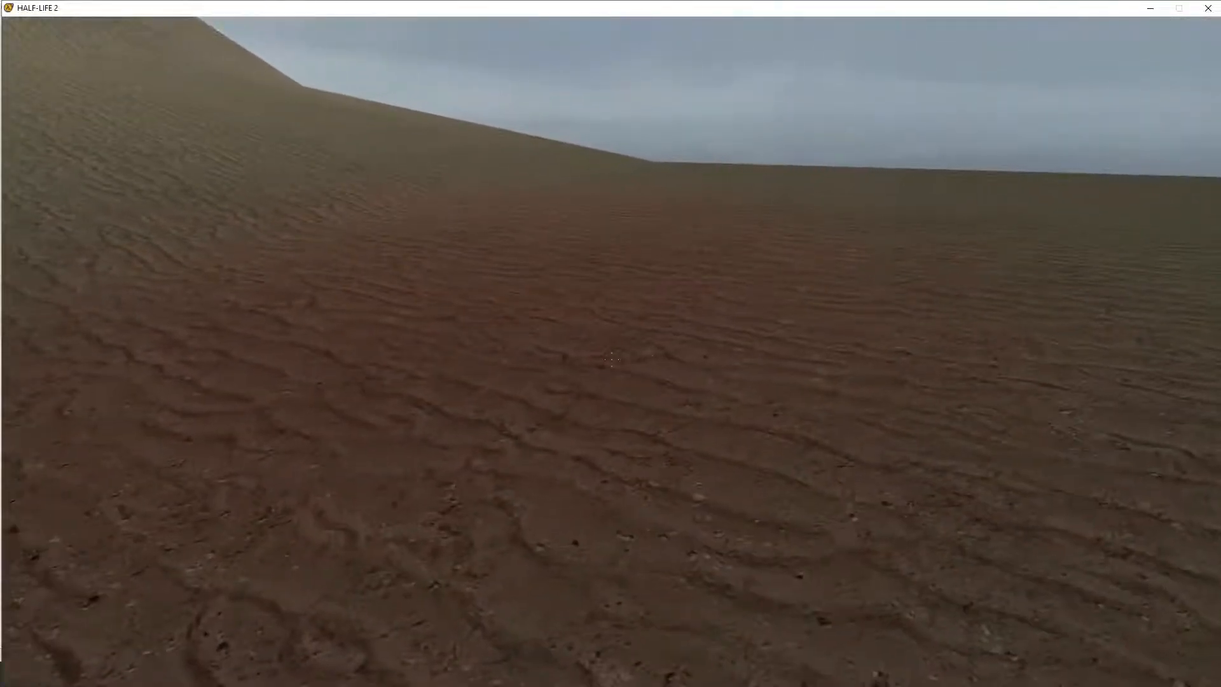
key("Escape")
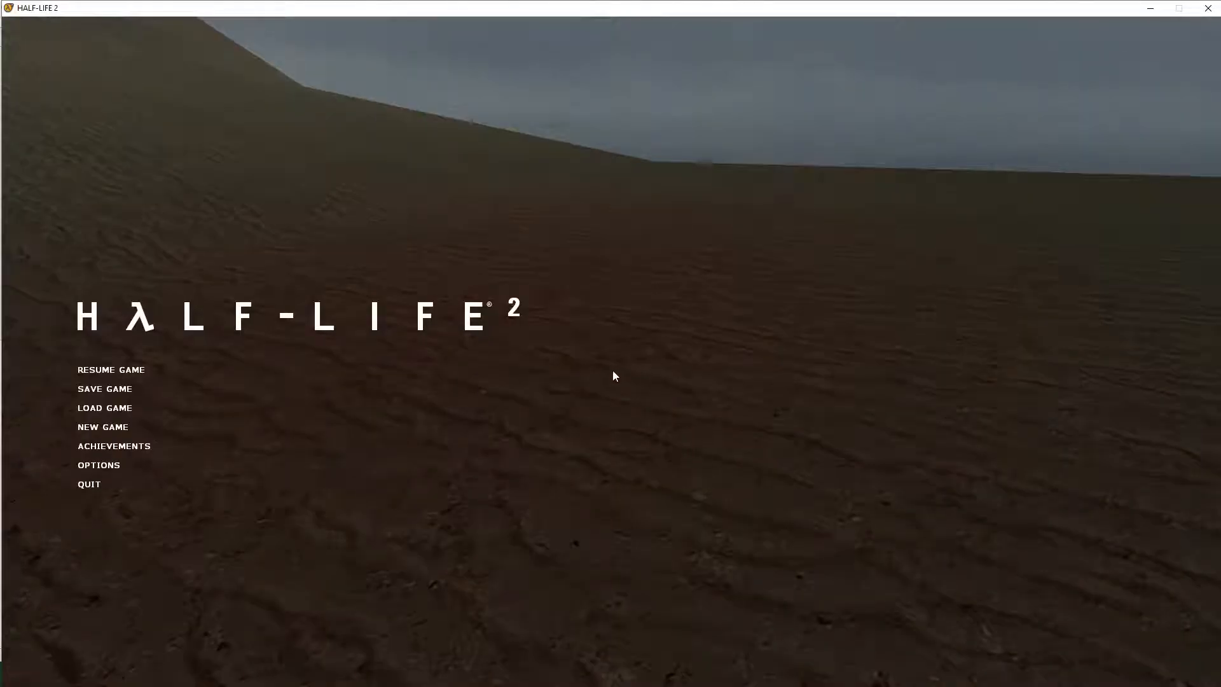